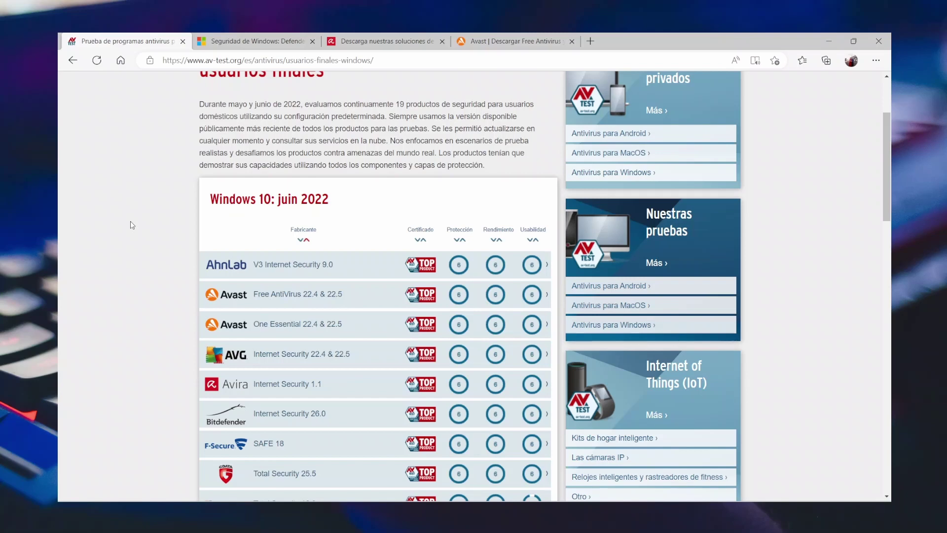
Review the AV-TEST Windows 10 results table, comparing the antivirus products' protection, performance and usability scores.
scroll(132, 225, "down", 1)
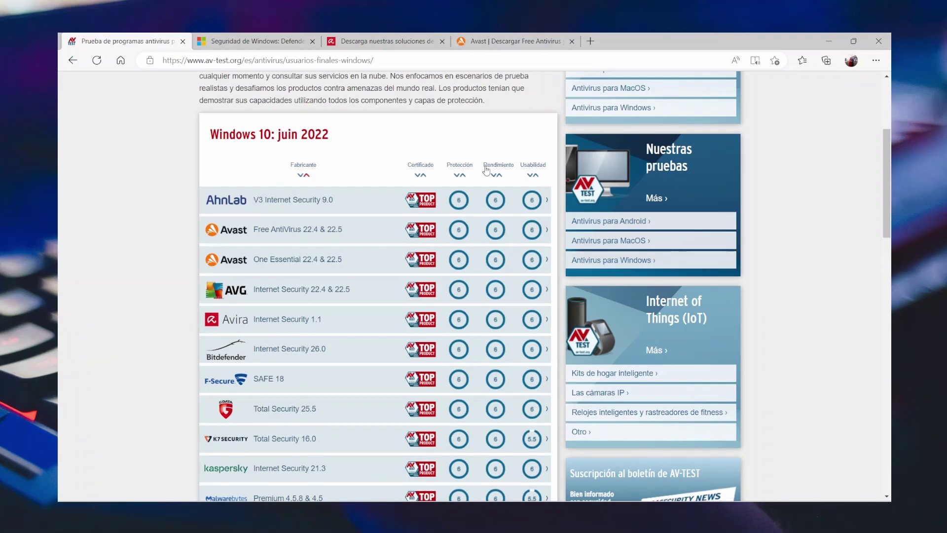
scroll(118, 252, "down", 1)
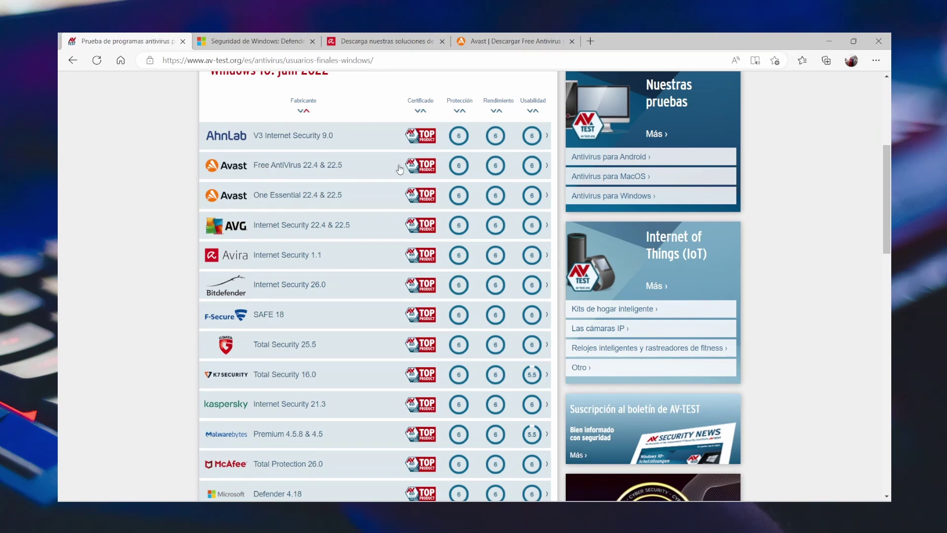
scroll(185, 213, "down", 1)
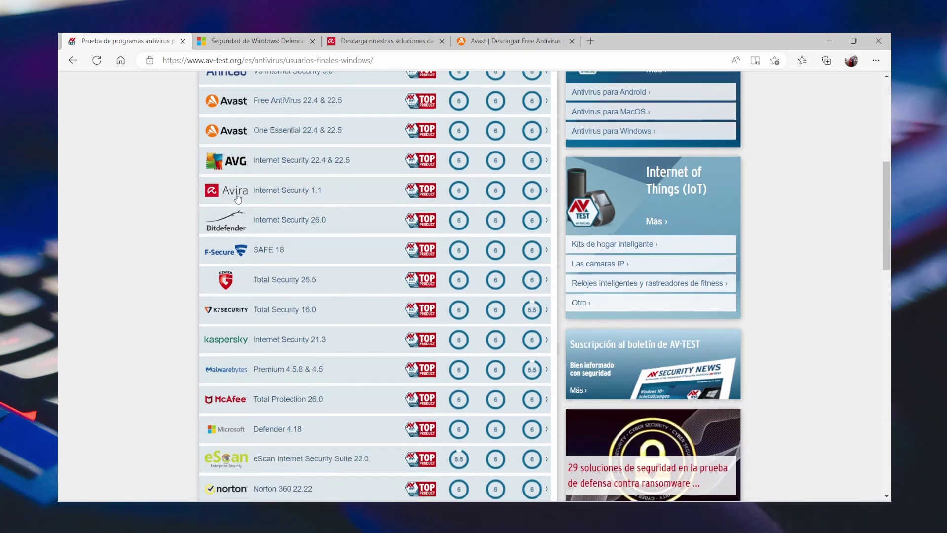
scroll(116, 247, "down", 2)
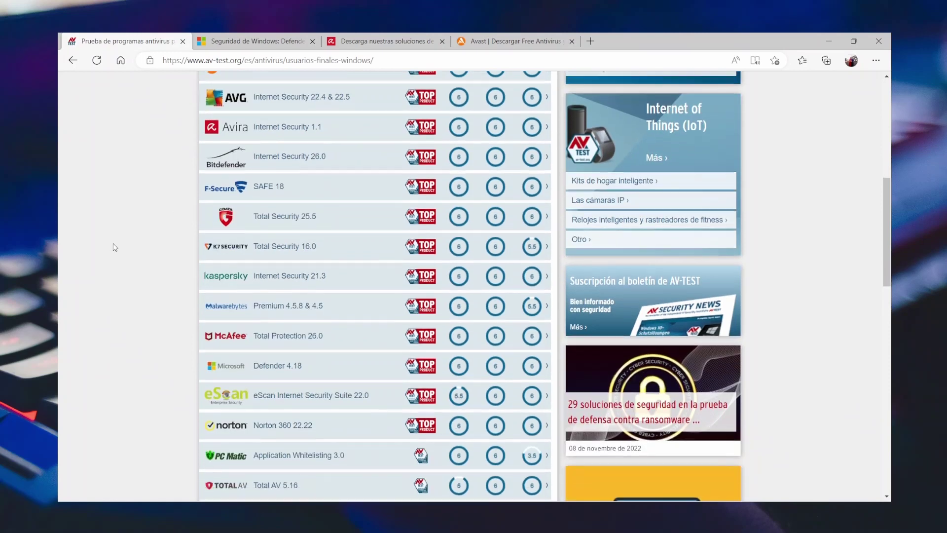
scroll(165, 280, "down", 1)
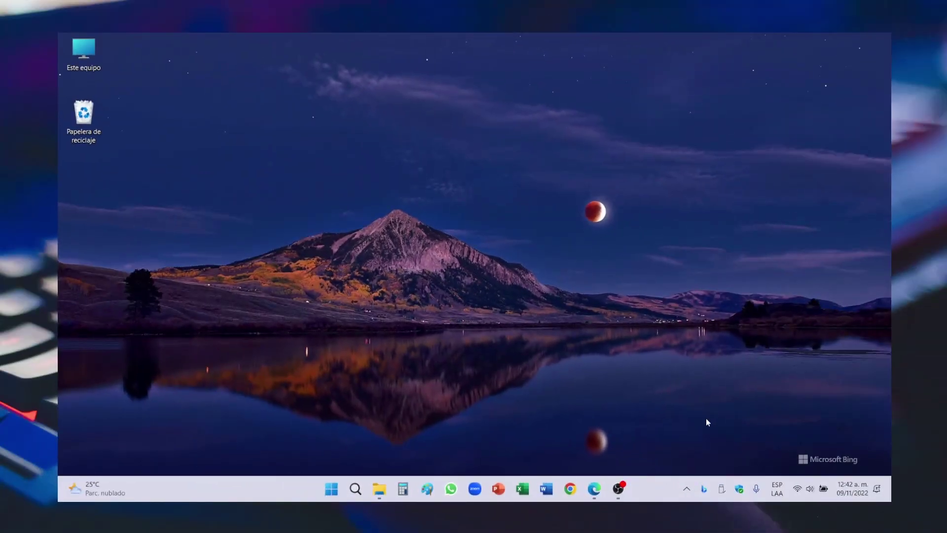
Open Windows Security and display the available scan options under virus and threat protection.
left_click(740, 491)
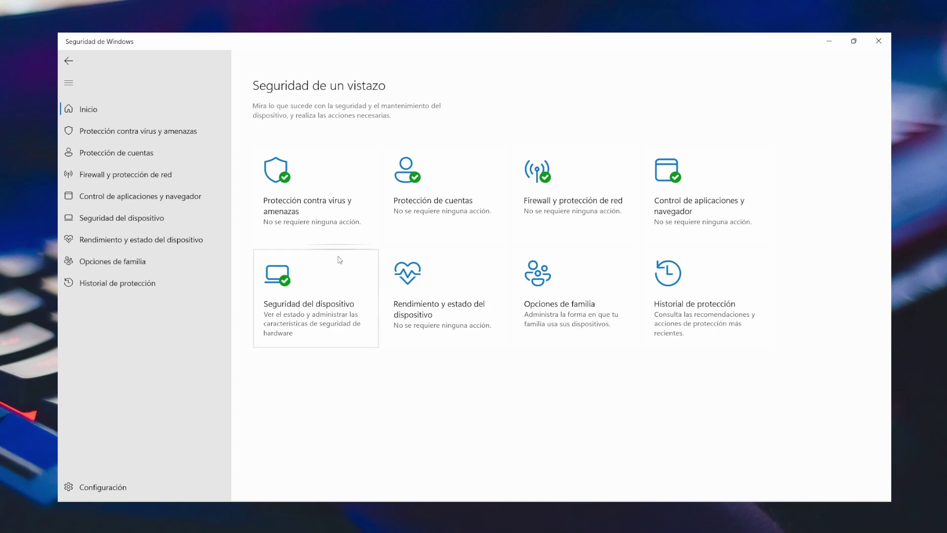
left_click(306, 211)
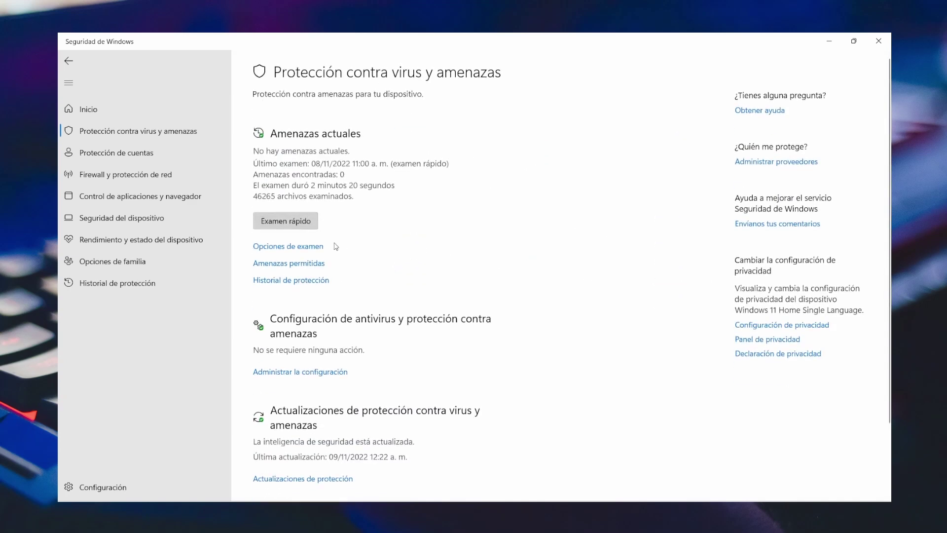
left_click(285, 249)
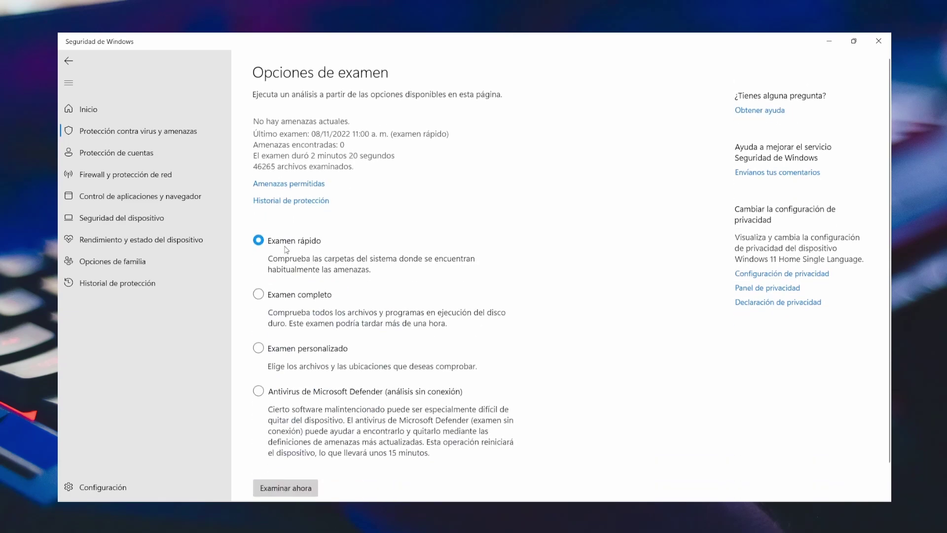
scroll(545, 309, "down", 1)
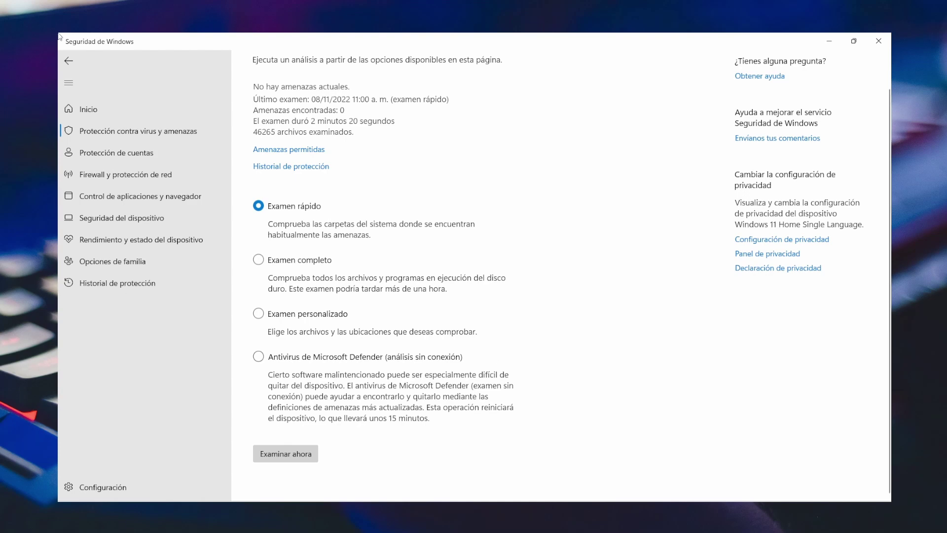
Return to the virus and threat protection overview, examine its settings, updates and ransomware sections, and close Windows Security.
left_click(69, 61)
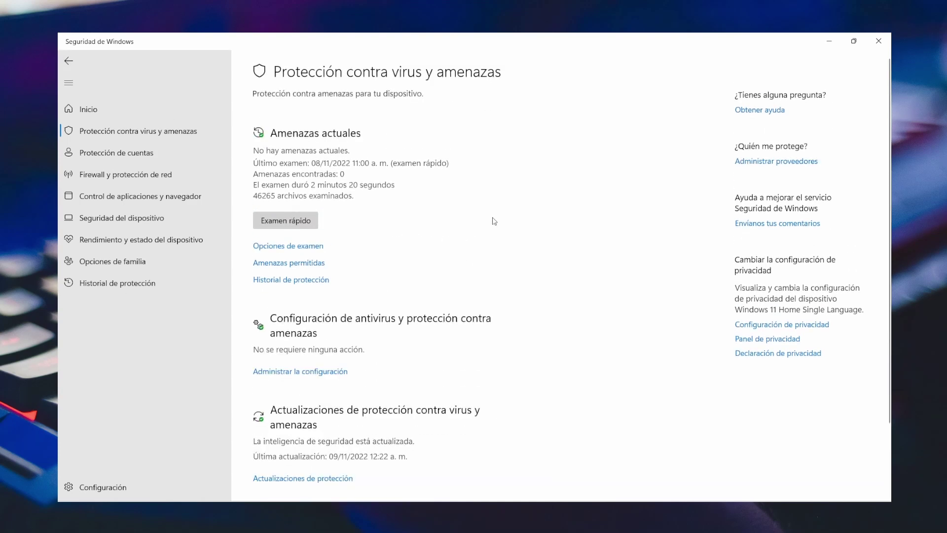
scroll(575, 247, "down", 3)
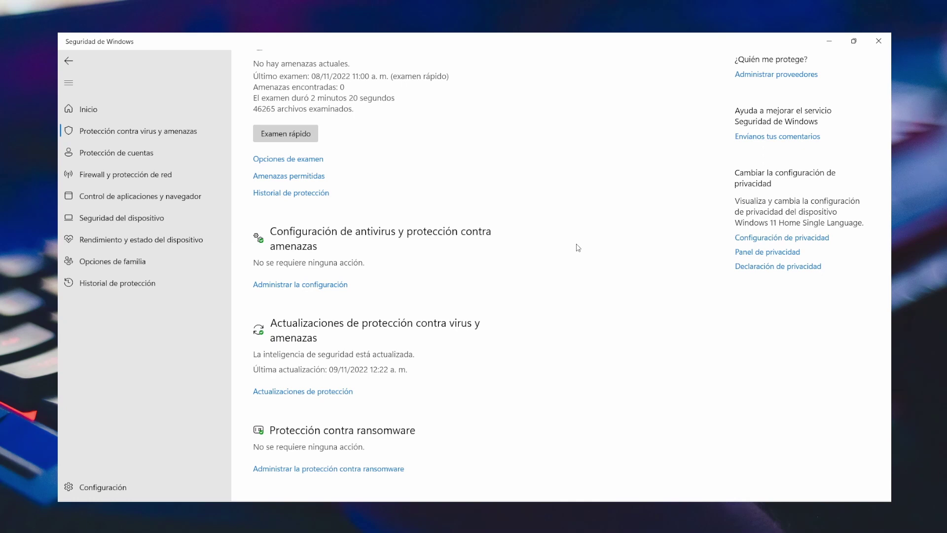
left_click(879, 41)
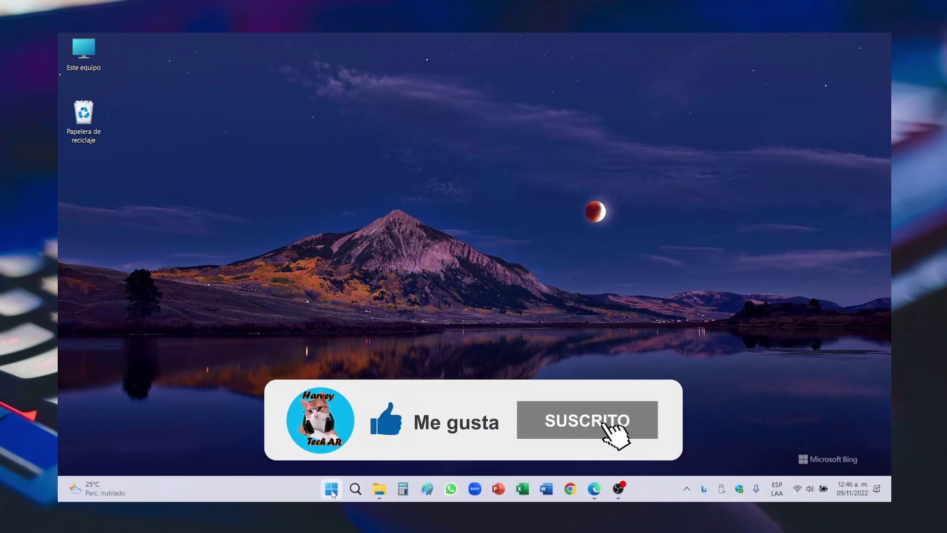
Open Task Manager and maximize its window to show the running processes.
right_click(331, 489)
key("Escape")
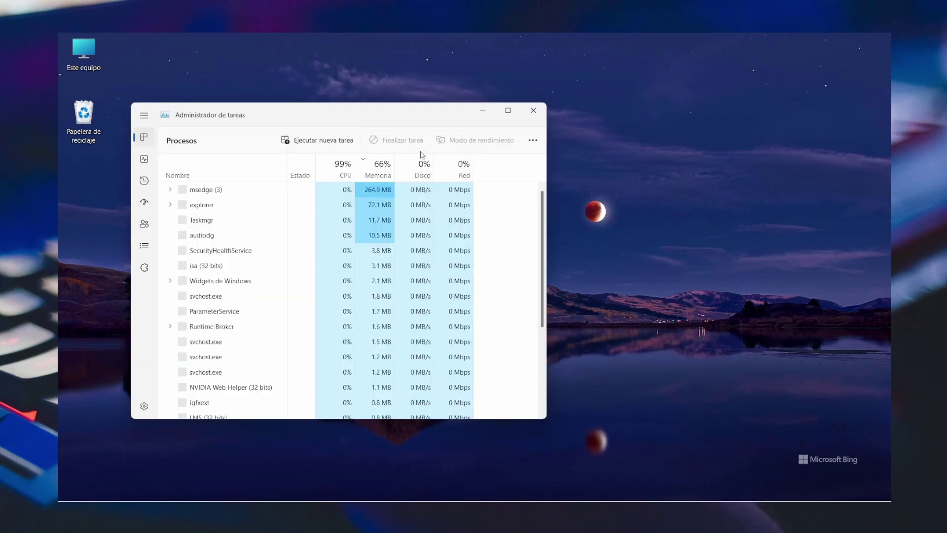
left_click_drag(396, 124, 592, 104)
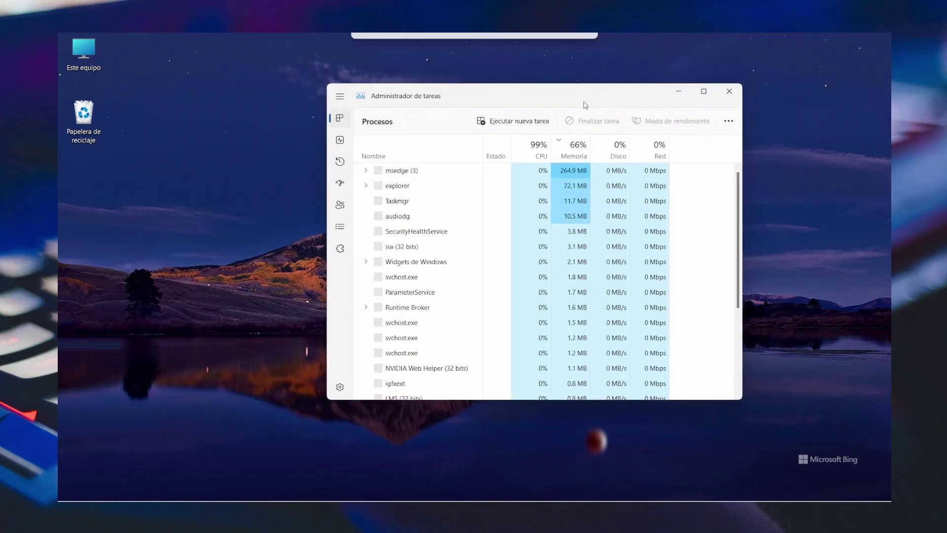
left_click(703, 91)
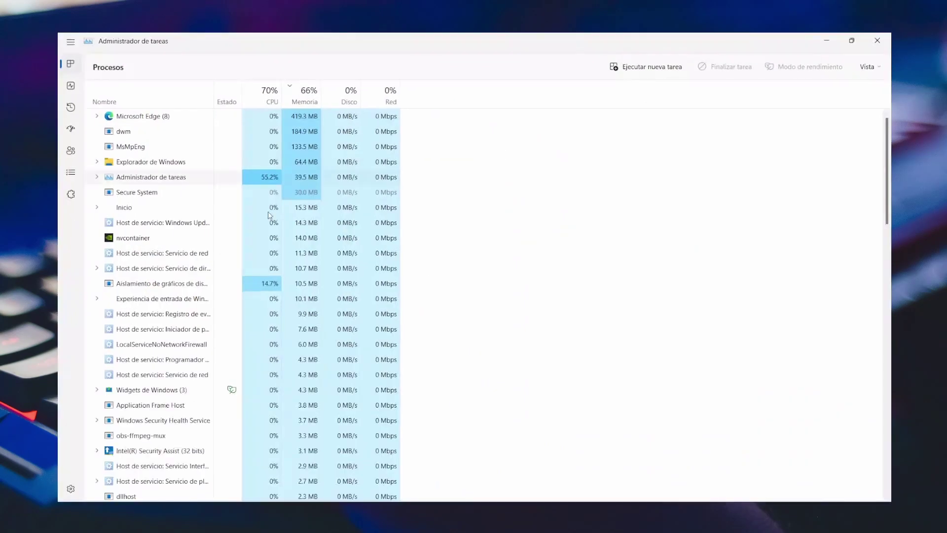
Inspect the file properties of the Antimalware Service Executable process and close the properties dialog.
right_click(123, 163)
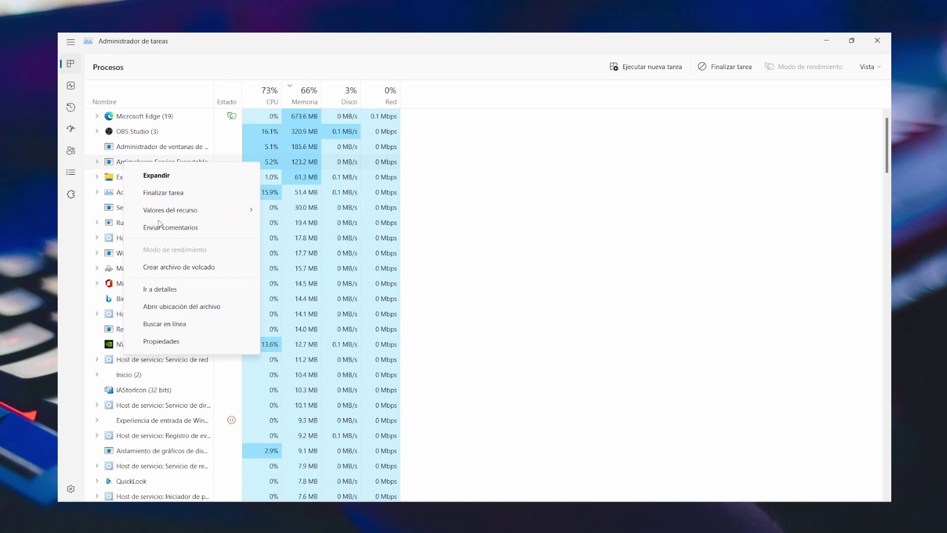
left_click(150, 339)
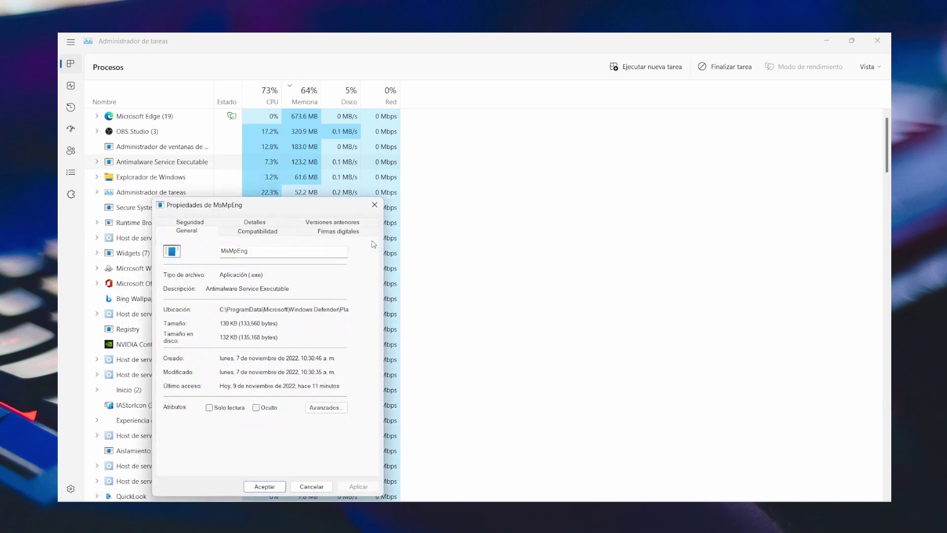
left_click_drag(262, 209, 495, 161)
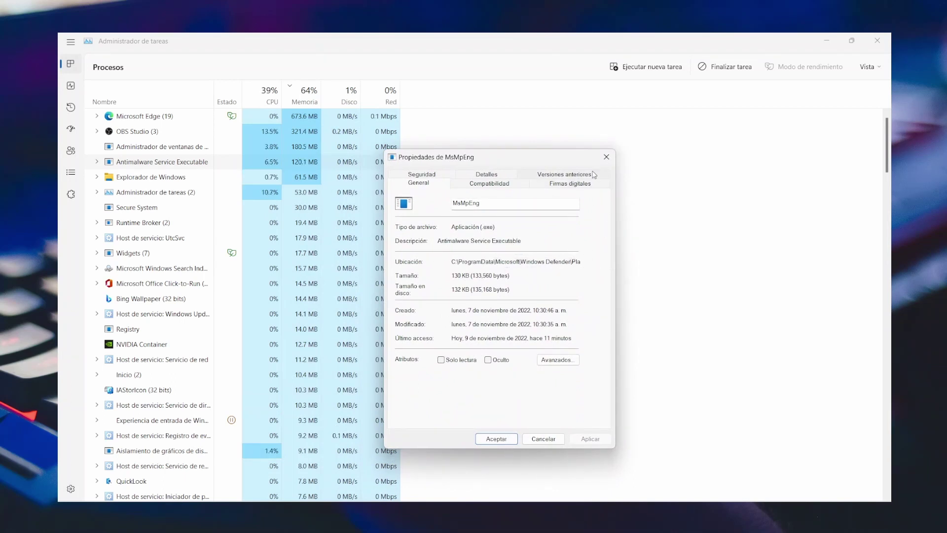
left_click(606, 157)
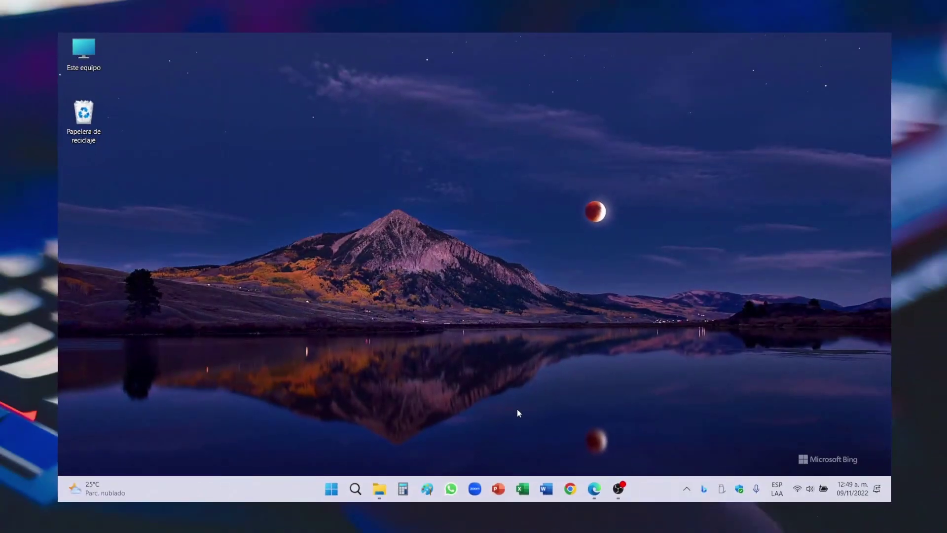
Switch to Microsoft Edge, look over the AV-TEST table again, and download the free antivirus installer from the Avast website.
left_click(594, 488)
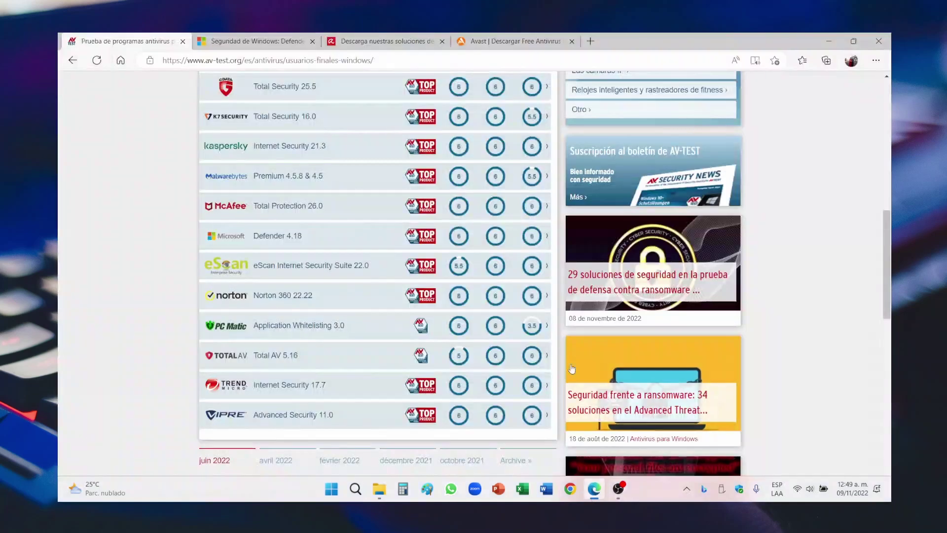
scroll(141, 268, "up", 5)
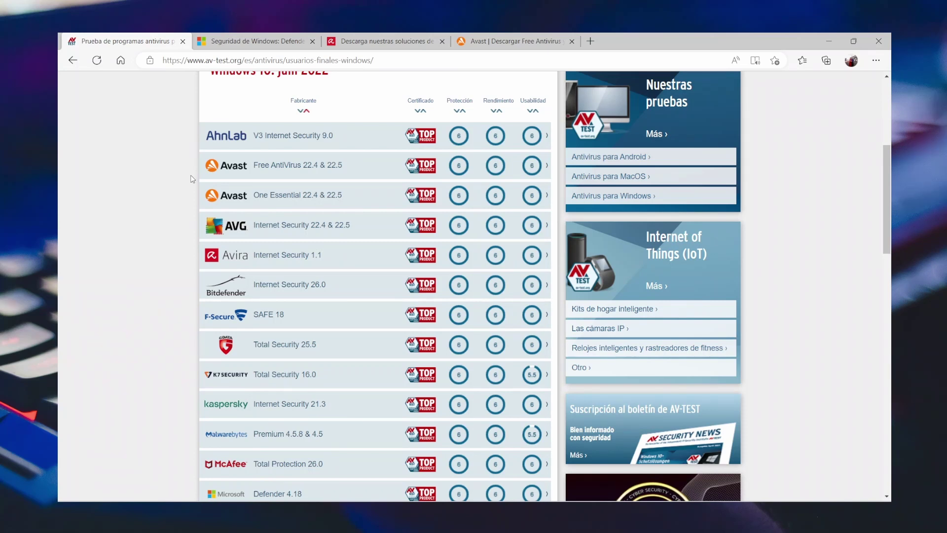
left_click(493, 41)
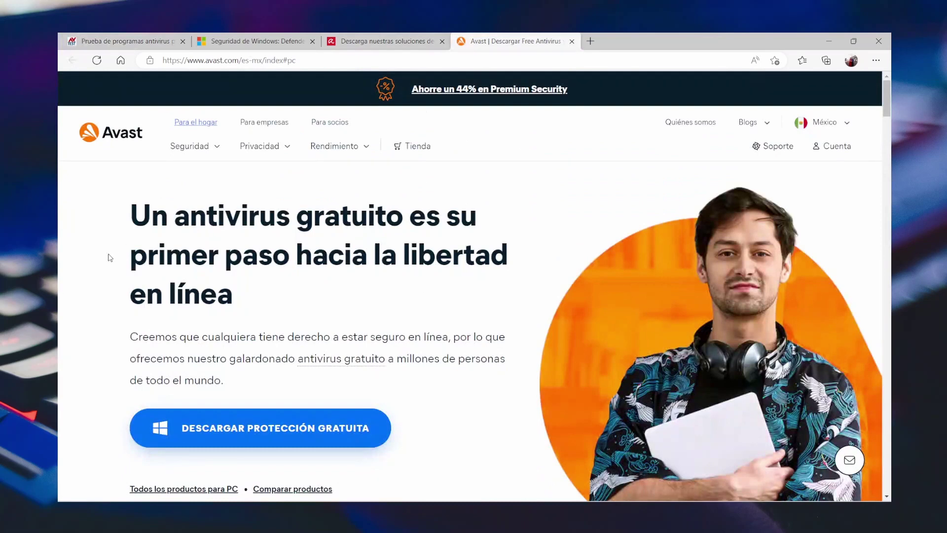
scroll(114, 254, "down", 1)
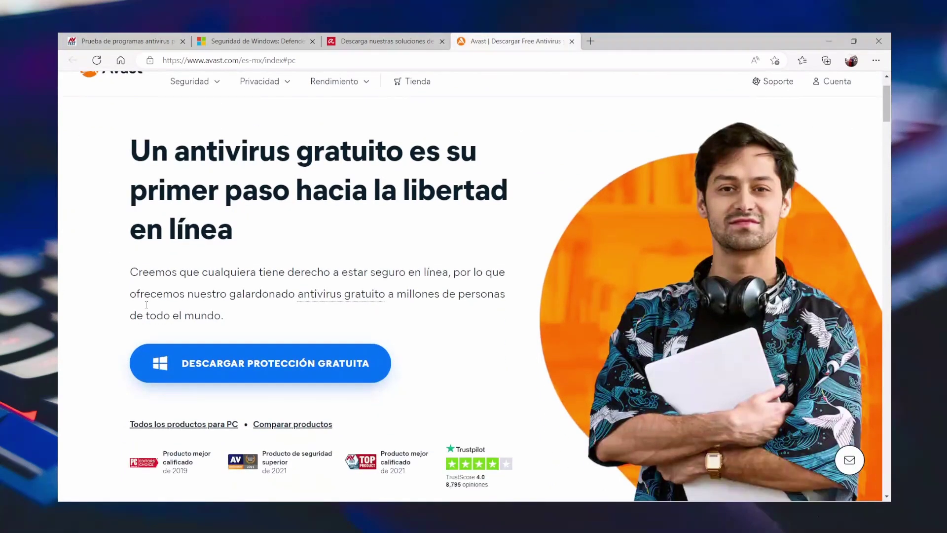
left_click(223, 375)
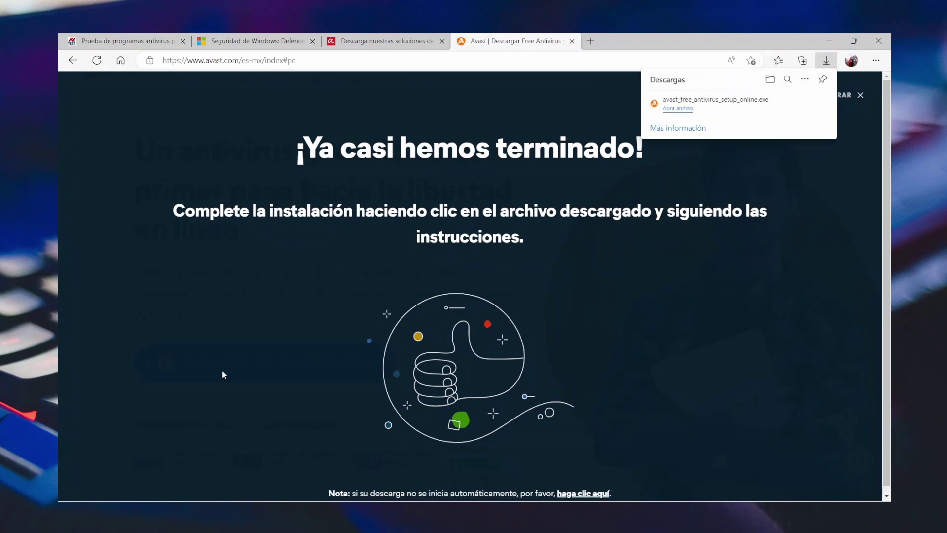
Run avast_free_antivirus_setup_online.exe and opt out of installing Avast Secure Browser and making it the default browser.
mouse_move(764, 106)
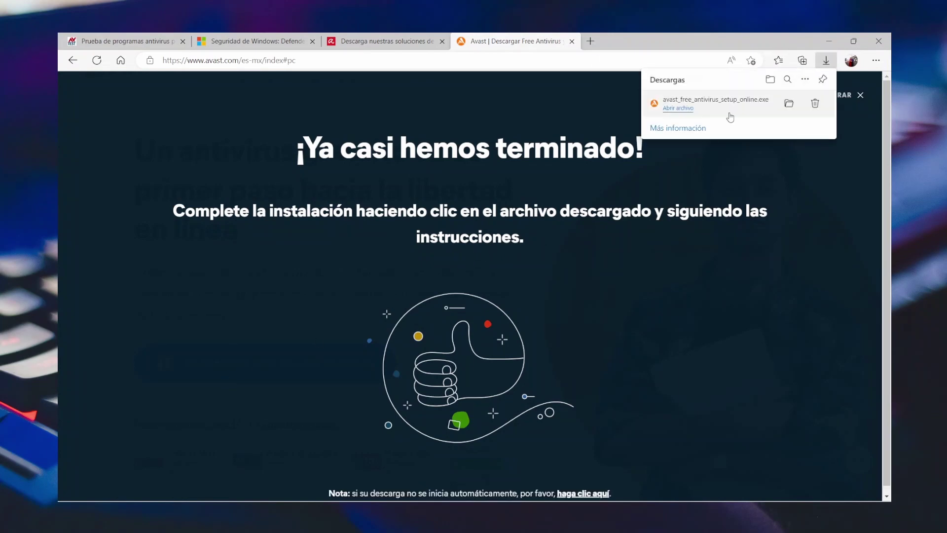
left_click(764, 106)
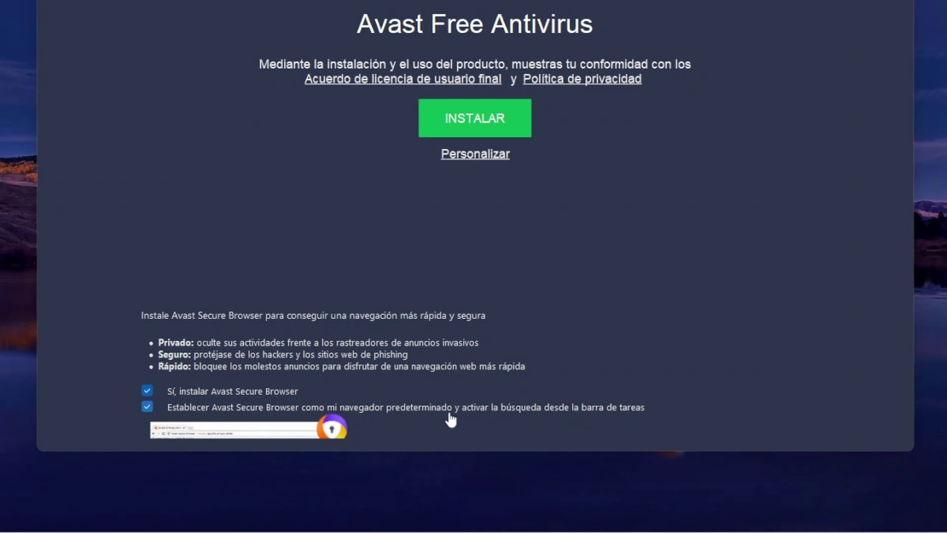
left_click(148, 406)
left_click(147, 391)
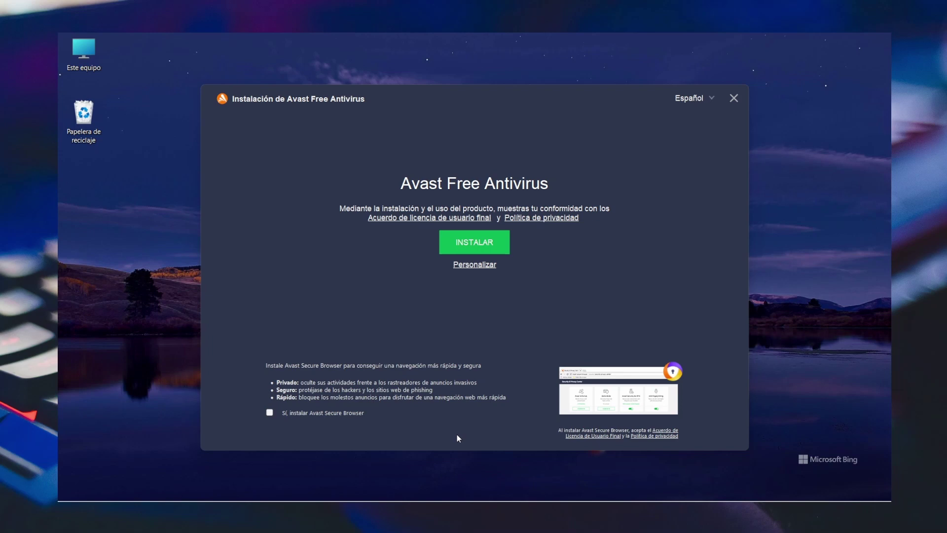
Customize the Avast installation by including the Cortafuegos component, and start the installation.
left_click(463, 265)
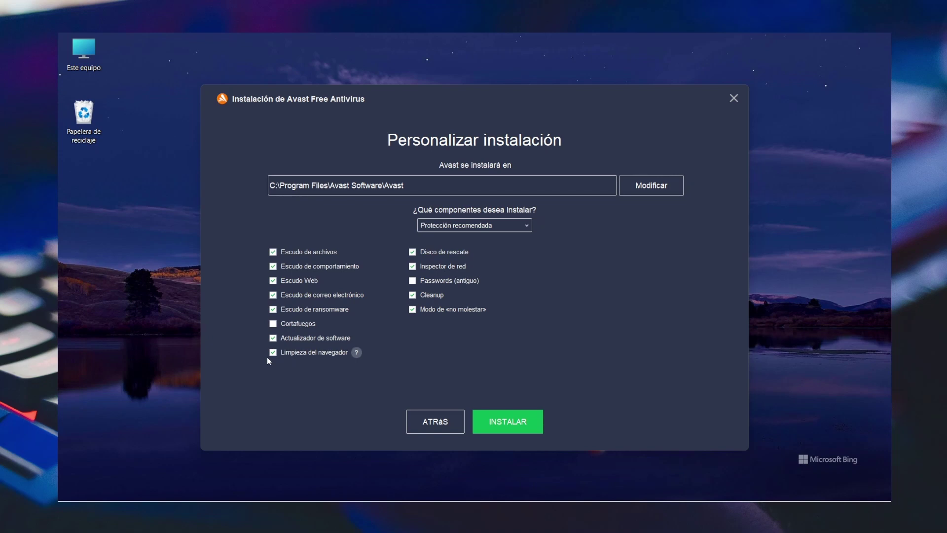
left_click(273, 323)
mouse_move(452, 297)
mouse_move(496, 311)
left_click(499, 423)
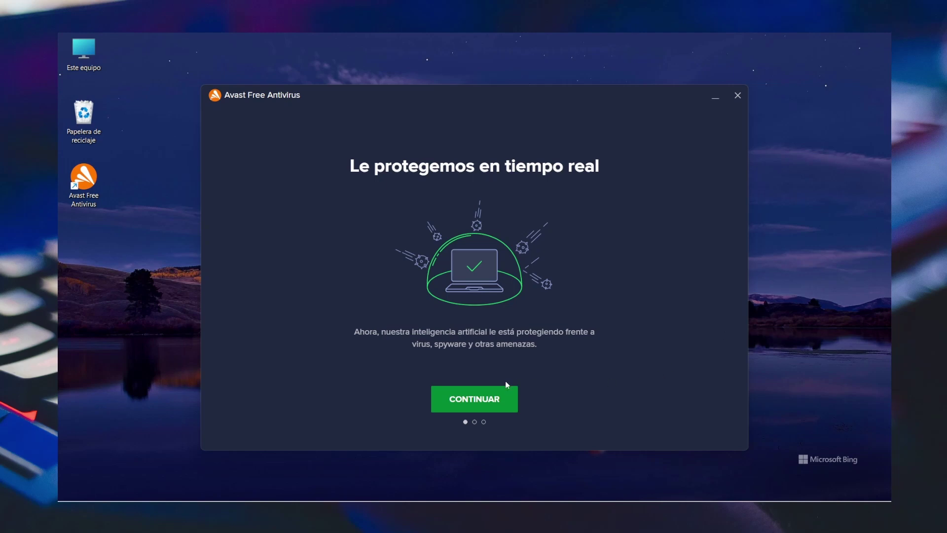
Continue with the free version of Avast through the welcome screens and run the first scan.
left_click(479, 395)
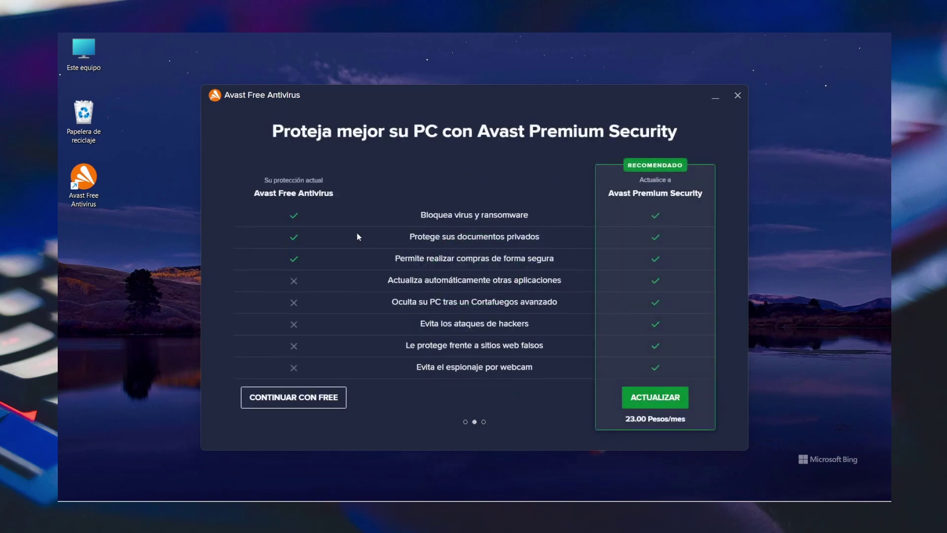
left_click(295, 397)
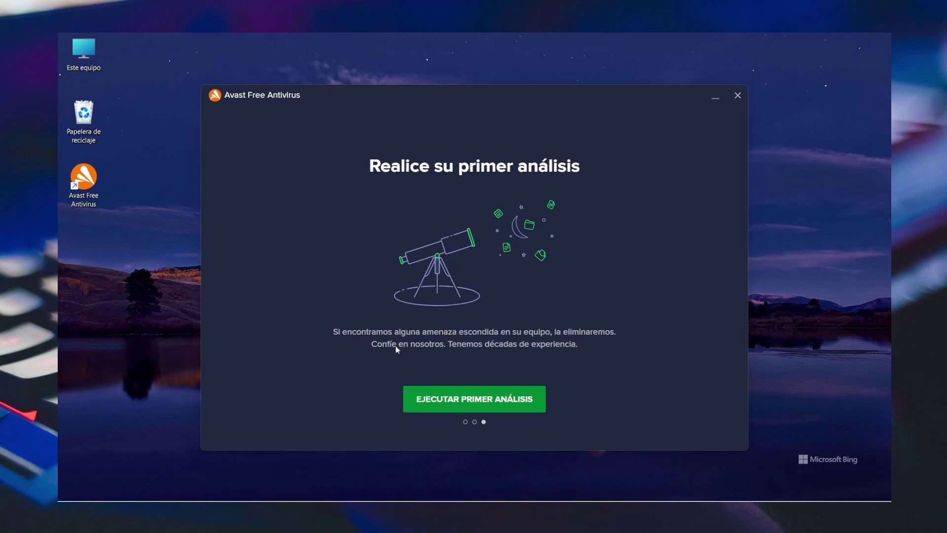
left_click(486, 397)
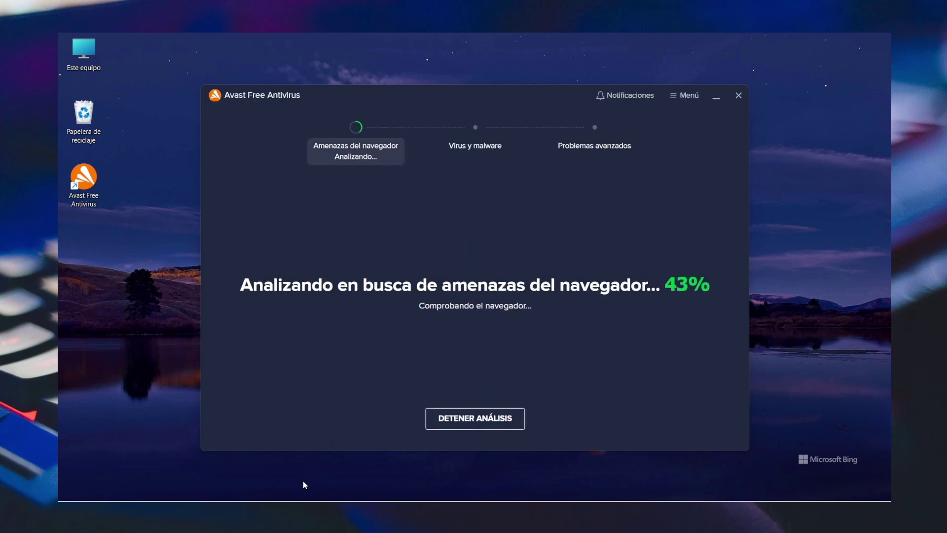
Open Task Manager during the scan and select the AvastSvc process to check its resource use.
right_click(321, 488)
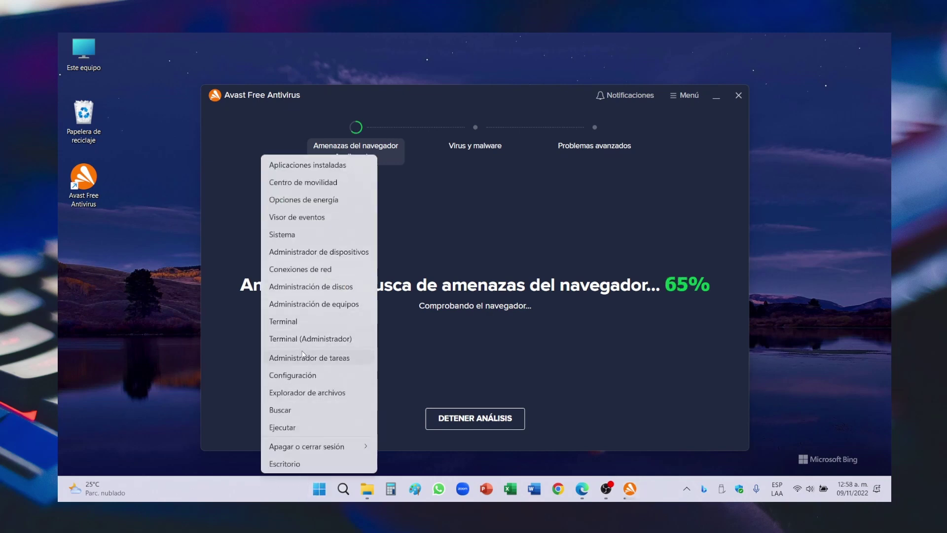
left_click(300, 353)
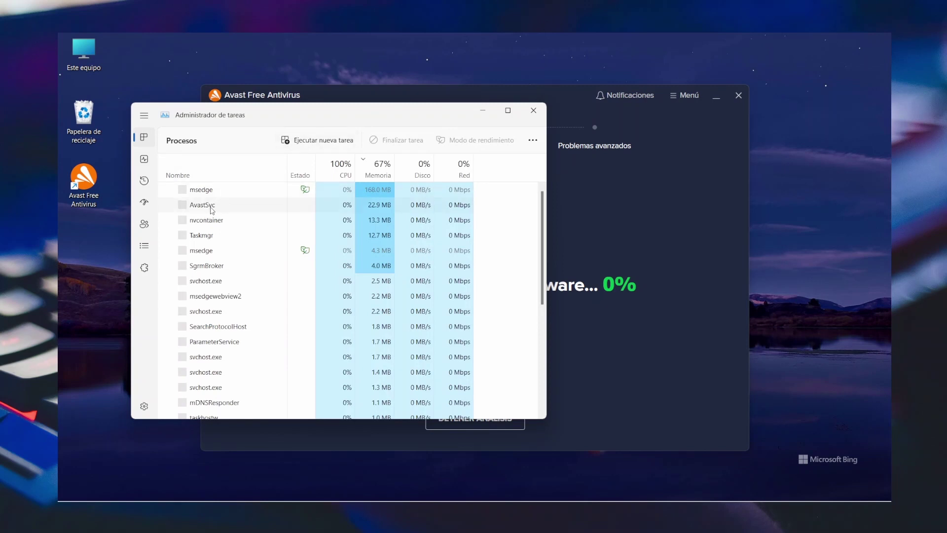
left_click(211, 209)
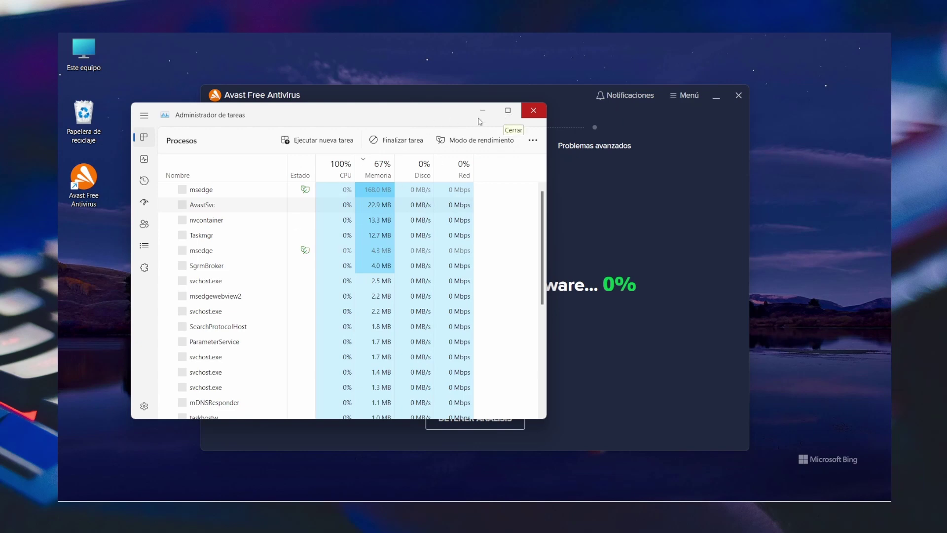
Enlarge Task Manager to examine the resource use of the Avast processes during the scan, and restore its window size.
left_click(512, 117)
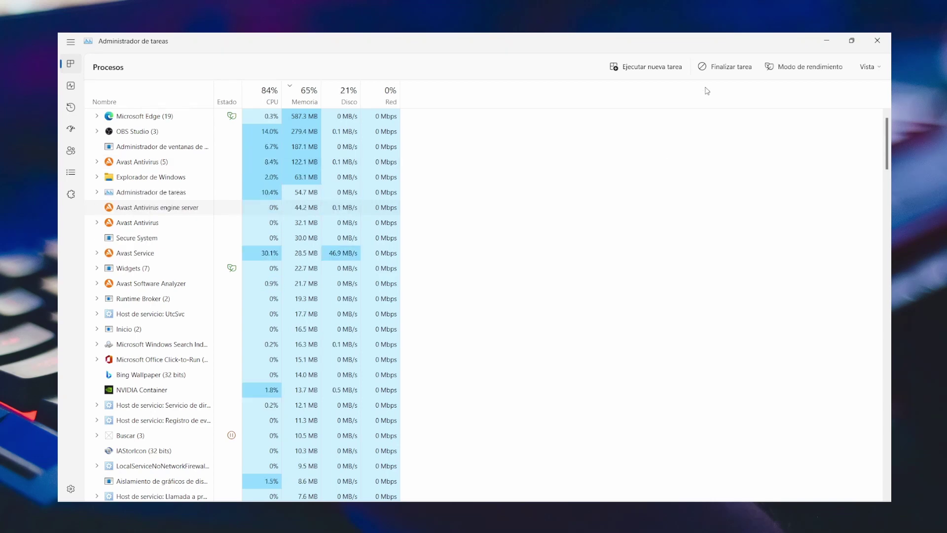
left_click_drag(498, 37, 415, 107)
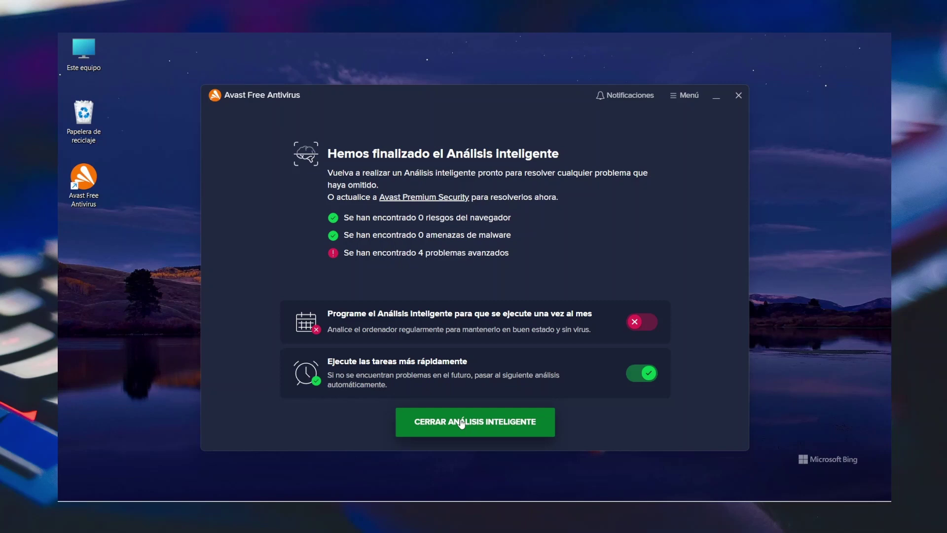
Schedule Avast's Análisis Inteligente to run once a month and close the finished analysis.
left_click(638, 322)
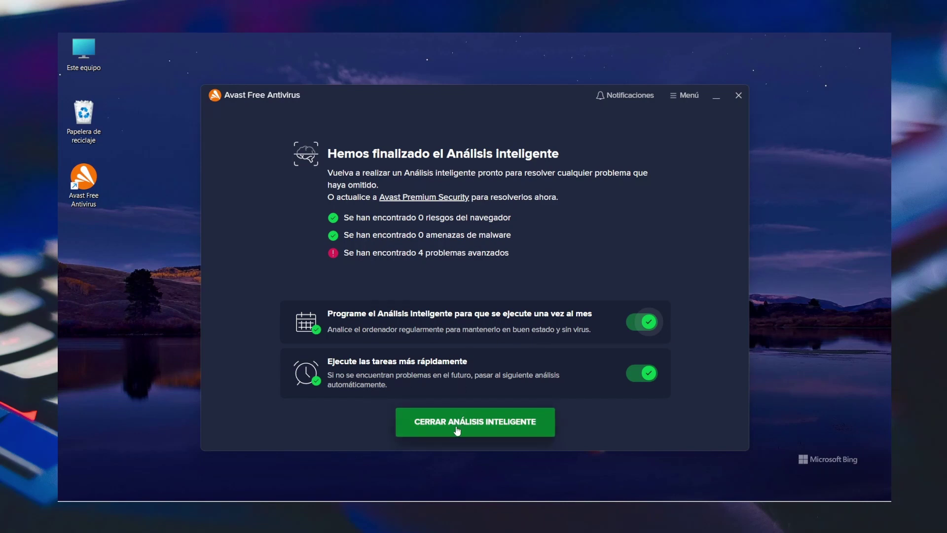
left_click(482, 422)
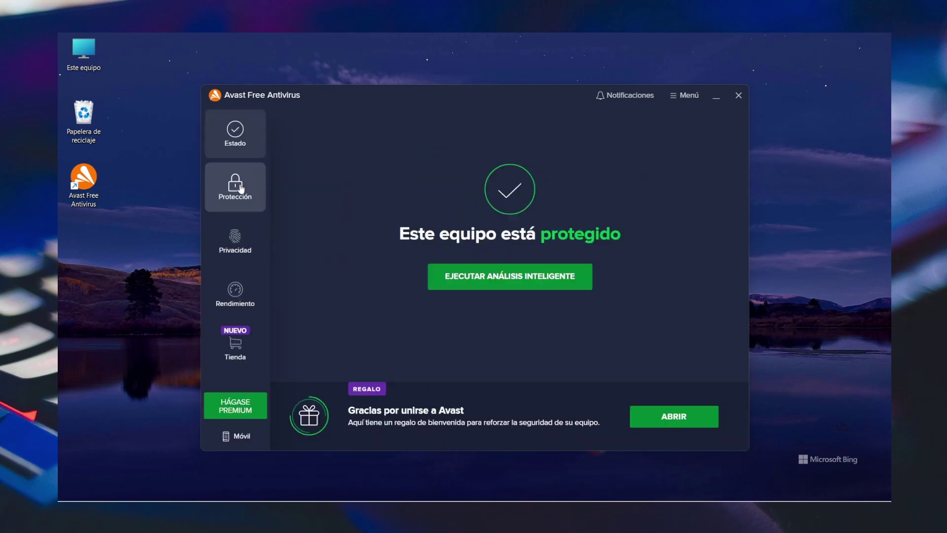
Examine Avast's Protección, Privacidad and Rendimiento features, including Escudos básicos, Alertas de hackeo and Modo de «no molestar», and close Avast.
left_click(241, 187)
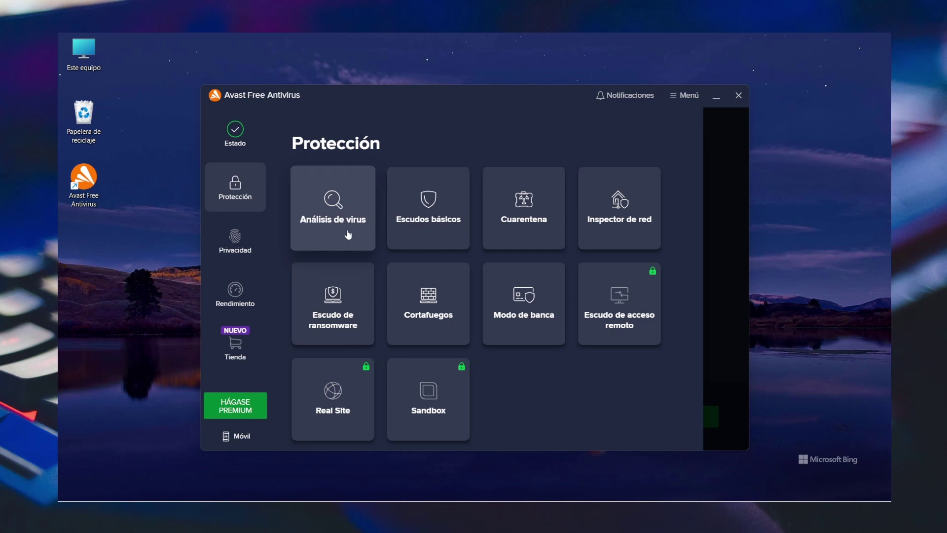
left_click(453, 217)
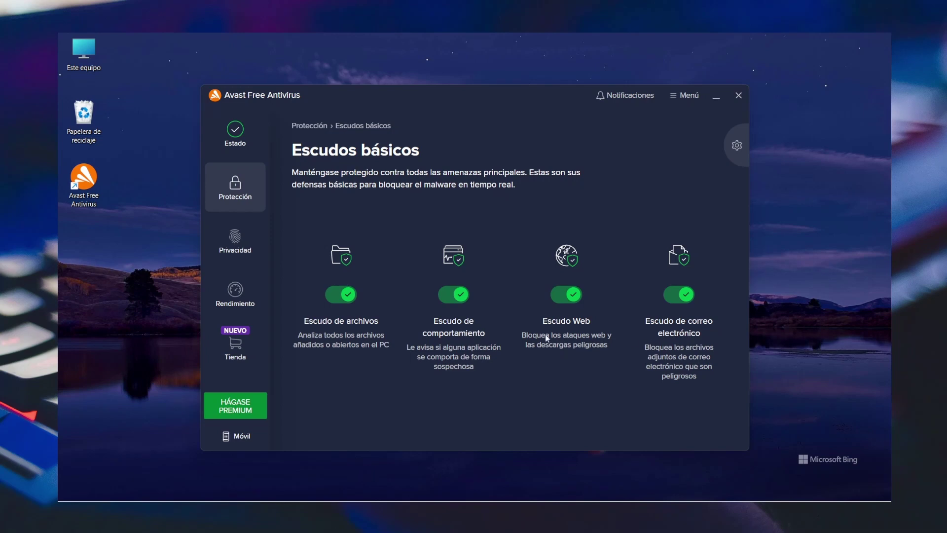
left_click(232, 250)
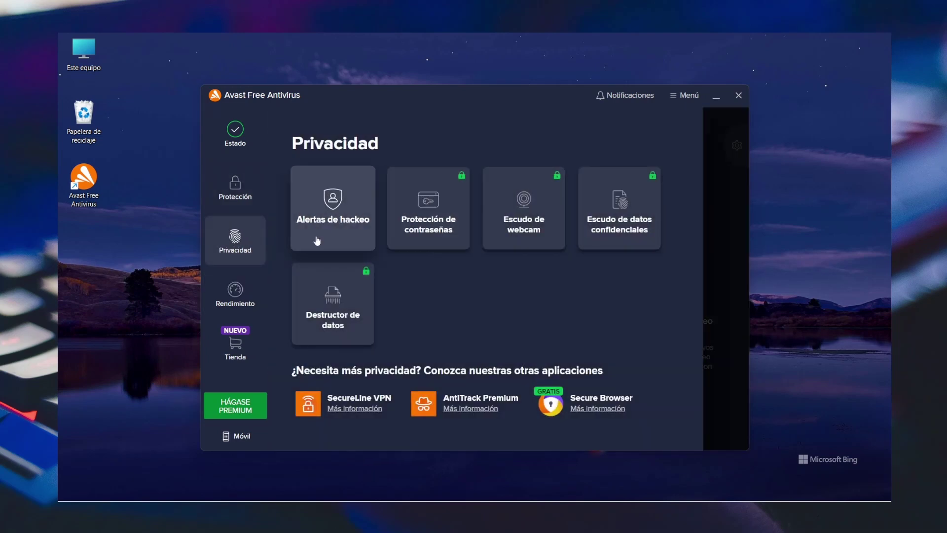
left_click(334, 218)
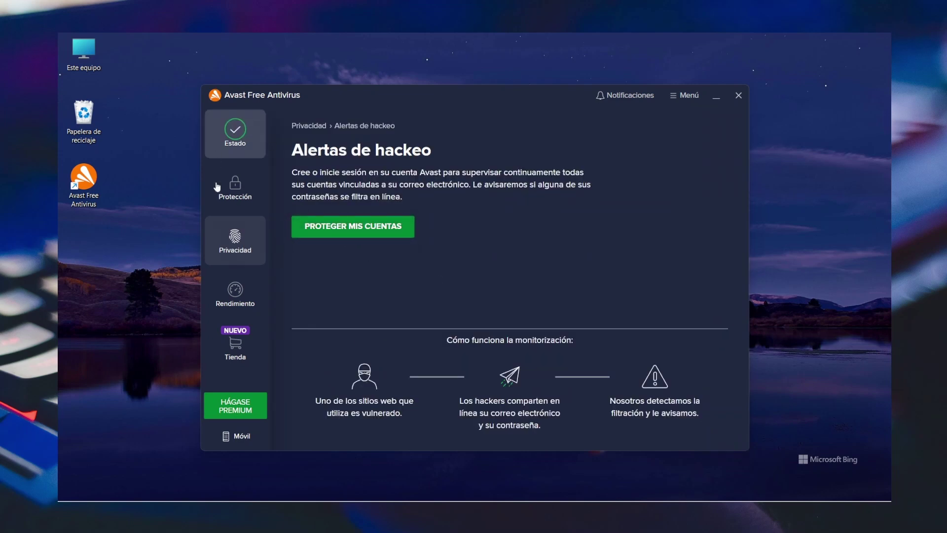
left_click(236, 300)
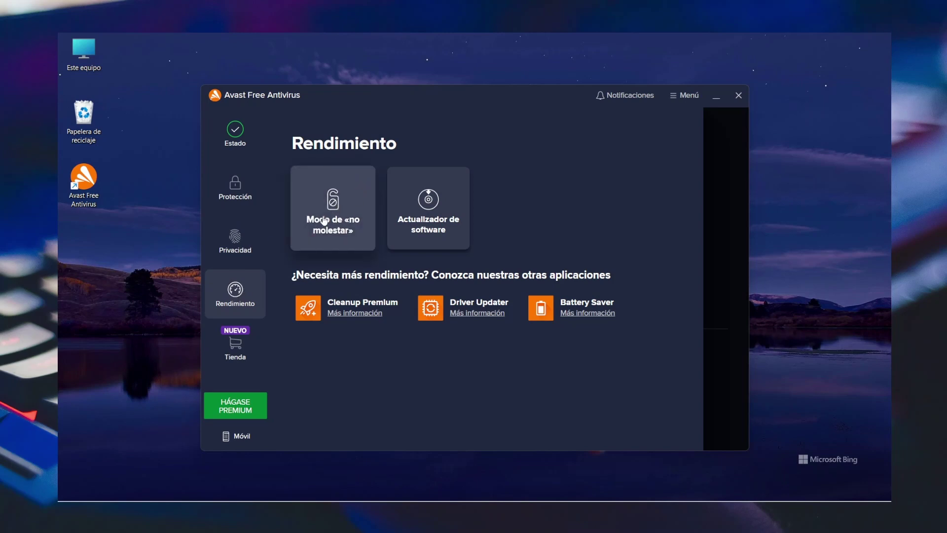
left_click(336, 227)
left_click(236, 187)
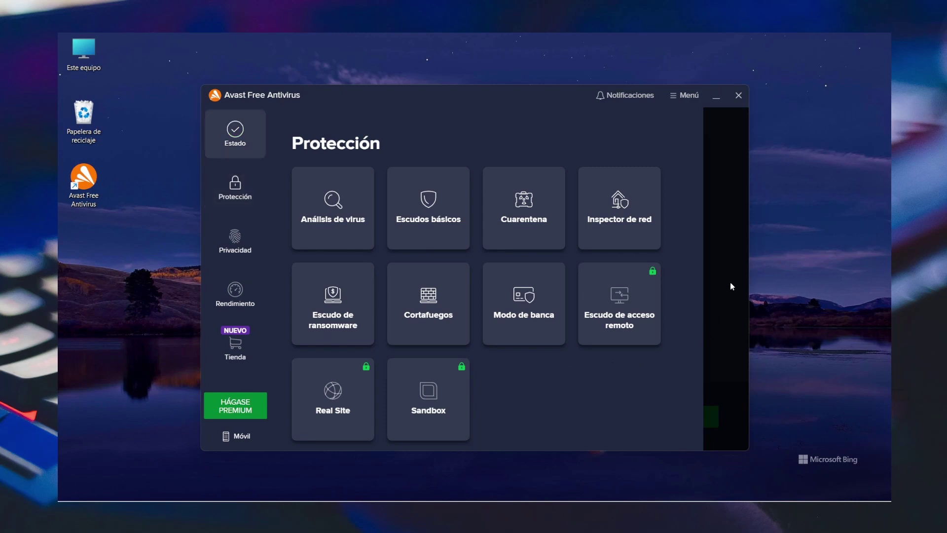
left_click(739, 95)
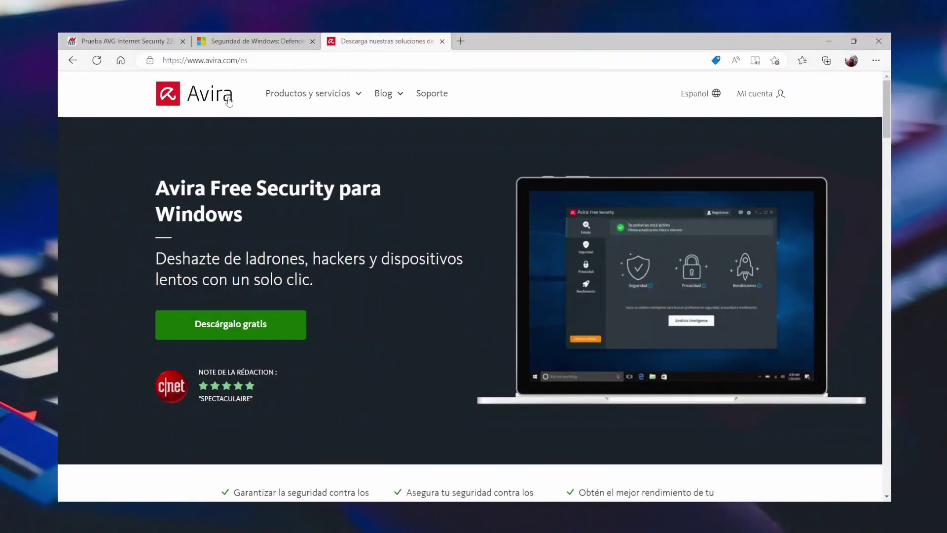
Download Avira Free Security from the Avira website, accept the terms to install it, and continue with the free version.
left_click(227, 322)
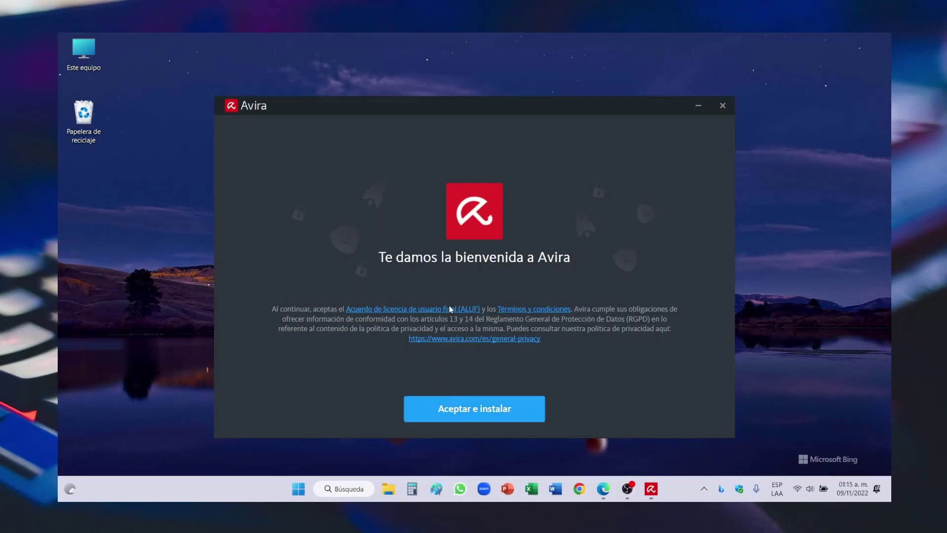
left_click(438, 410)
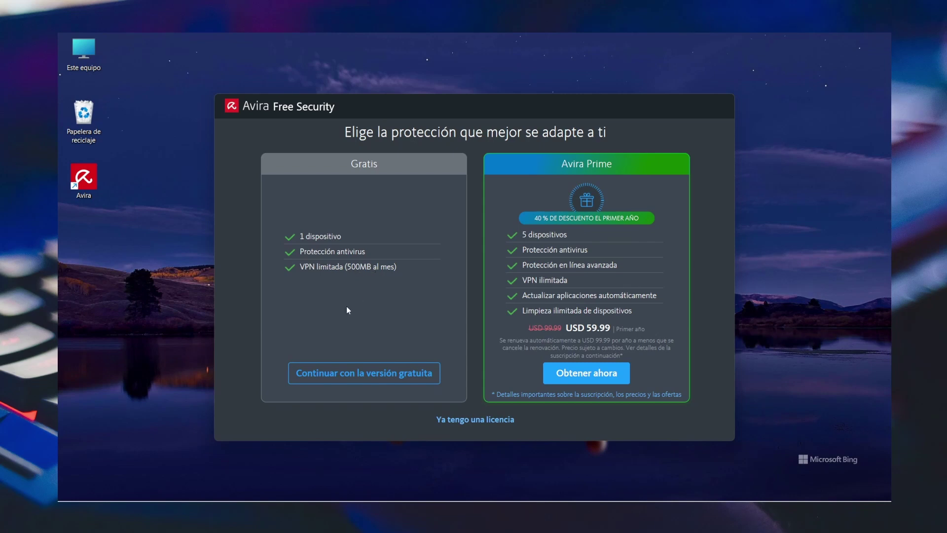
left_click(333, 381)
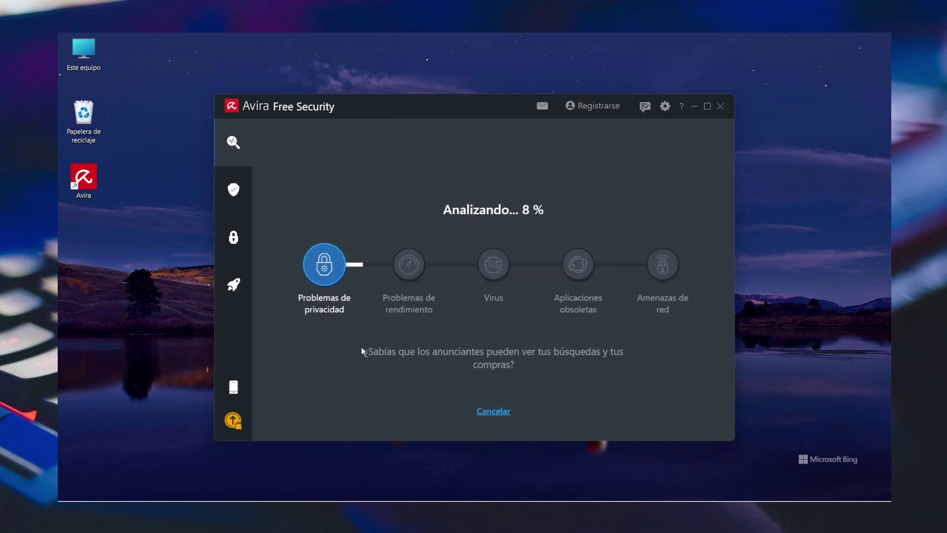
Open Task Manager during Avira's scan and select an Avira Security process to check its resource use.
mouse_move(298, 499)
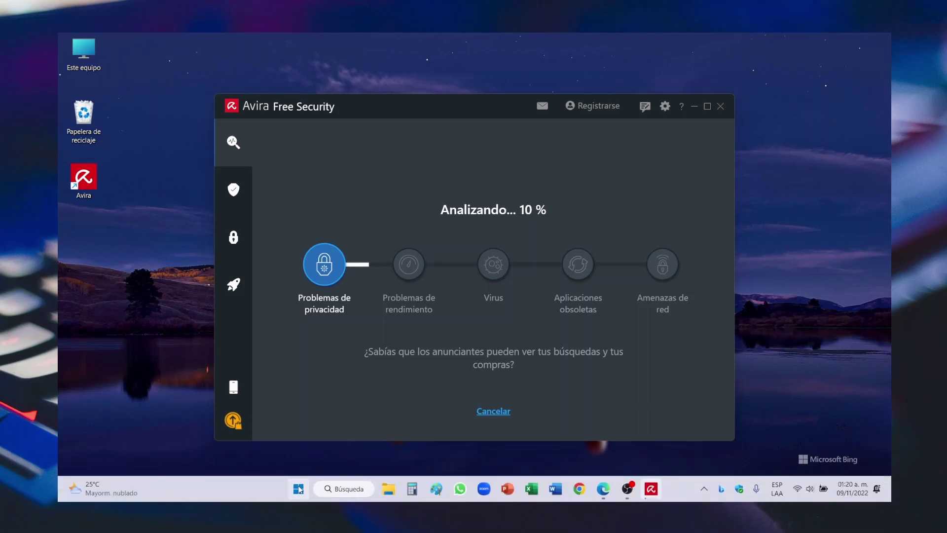
right_click(300, 490)
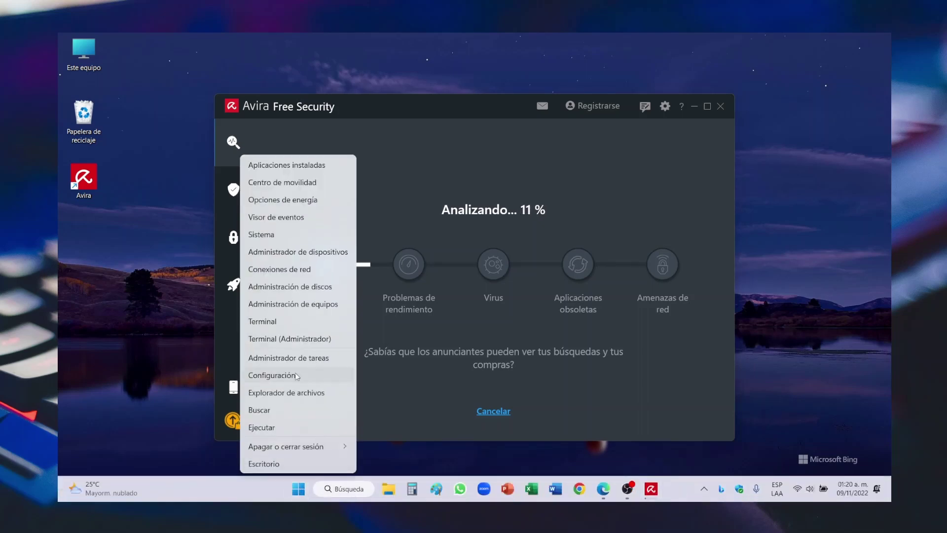
left_click(276, 363)
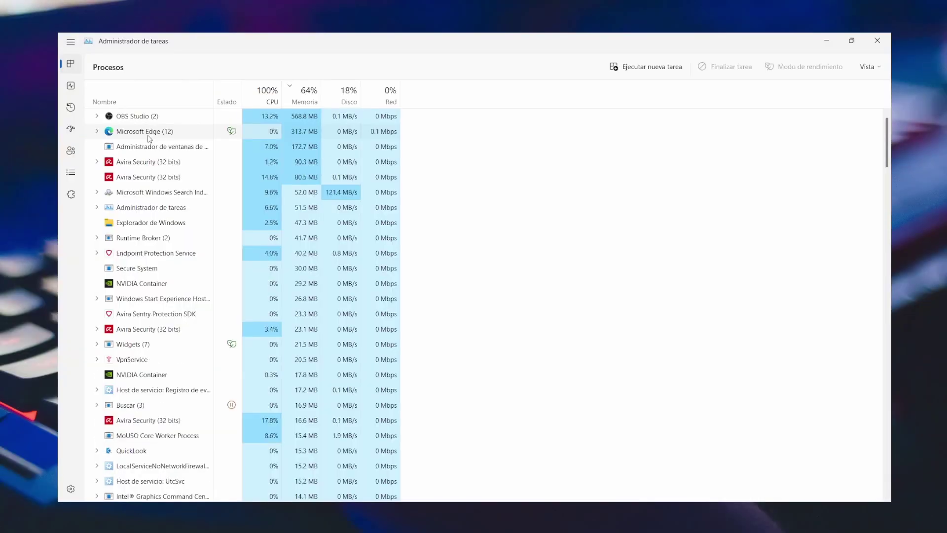
left_click(163, 168)
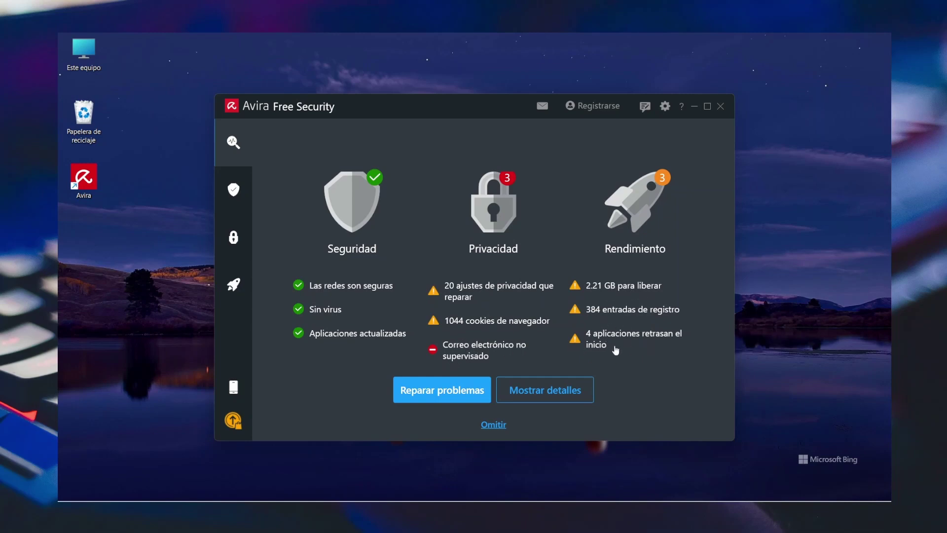
Review the details of Avira's scan results, including the applications slowing startup, and skip the repairs.
left_click(528, 391)
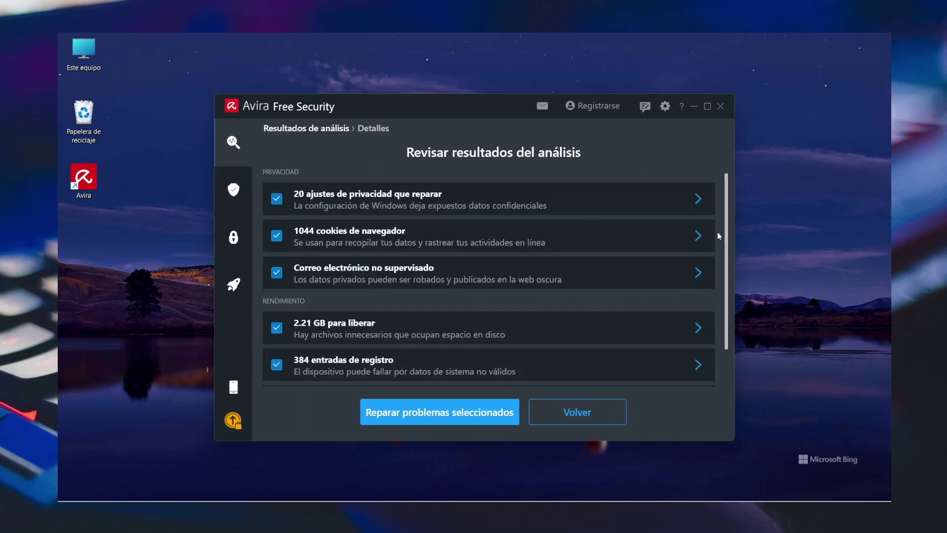
scroll(725, 261, "down", 2)
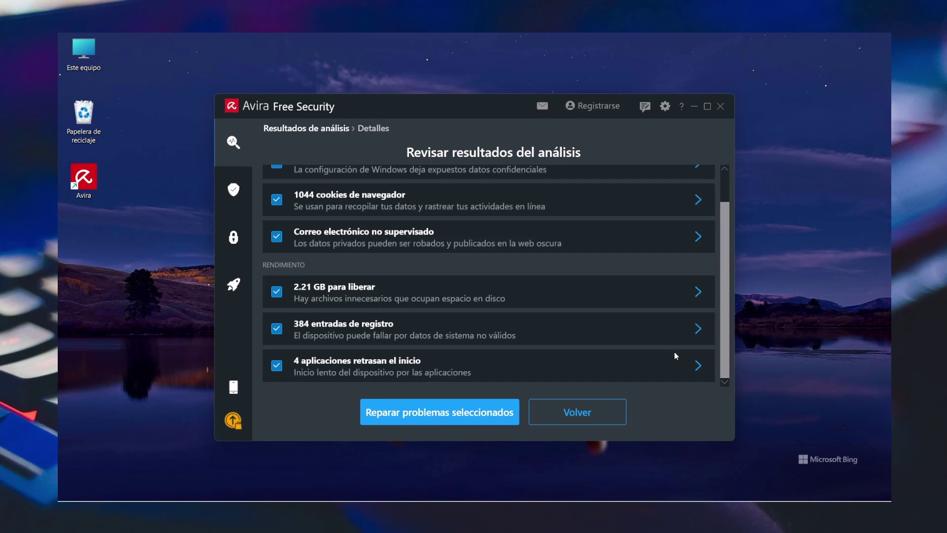
left_click(699, 367)
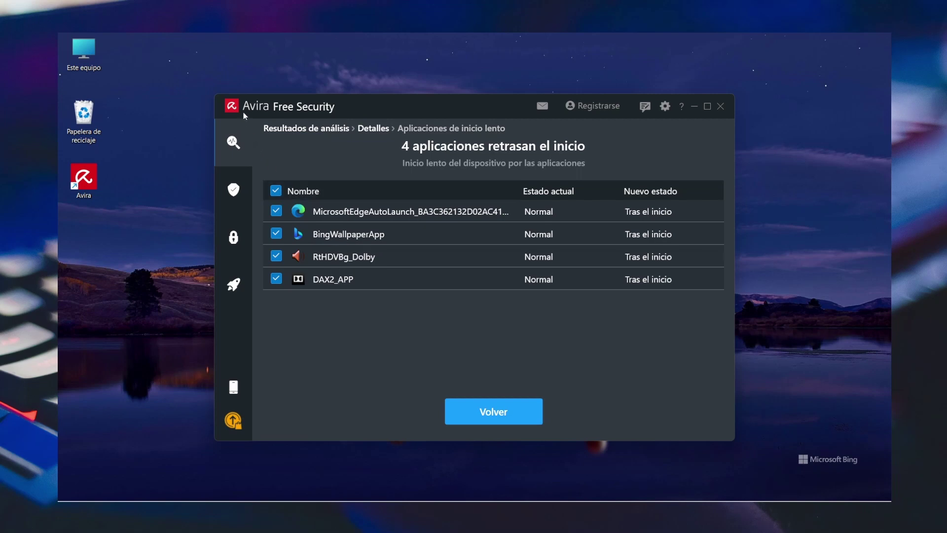
left_click(484, 411)
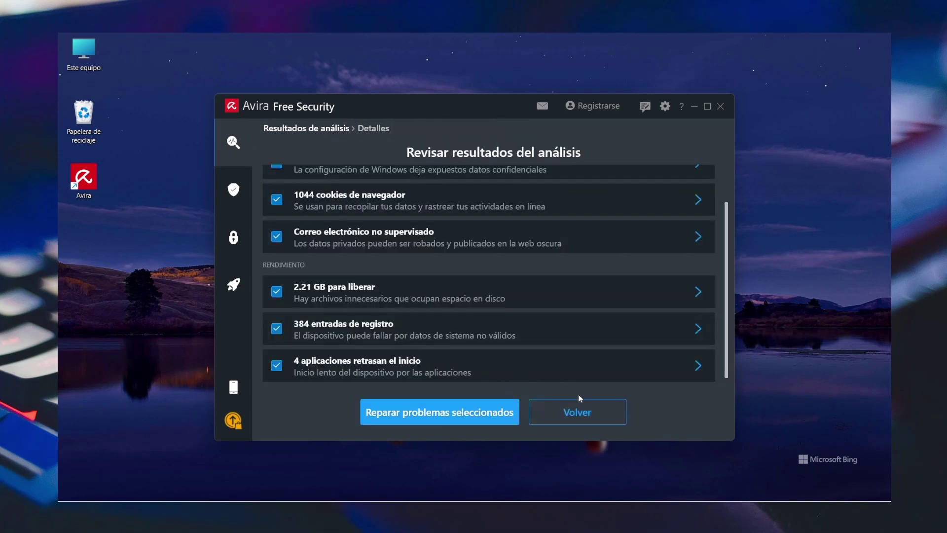
left_click(588, 419)
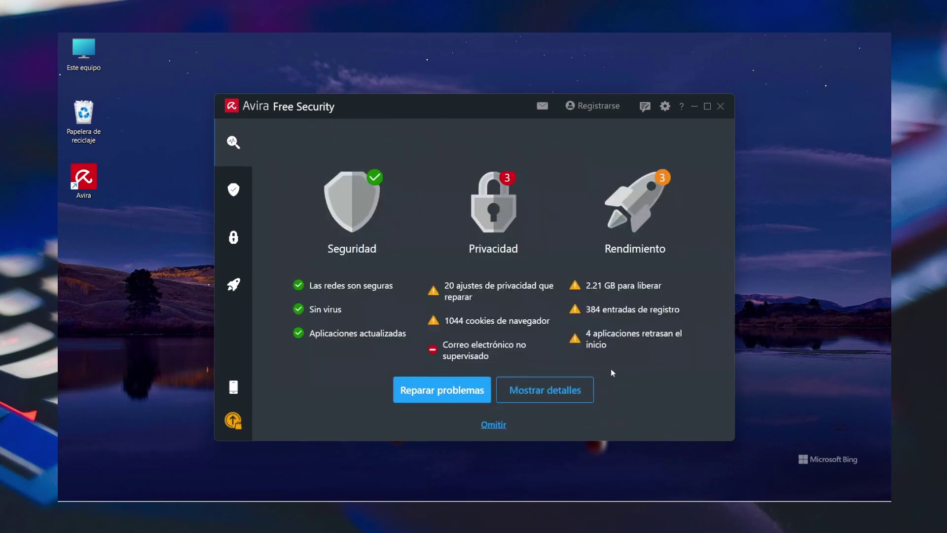
left_click(491, 425)
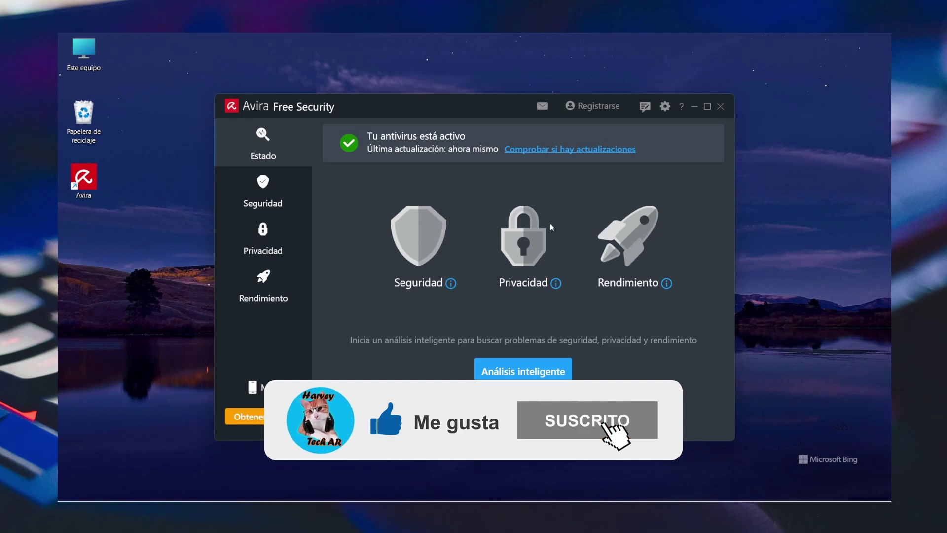
Examine the tools in Avira's Seguridad, Privacidad and Rendimiento sections, including Actualización de aplicaciones.
left_click(267, 192)
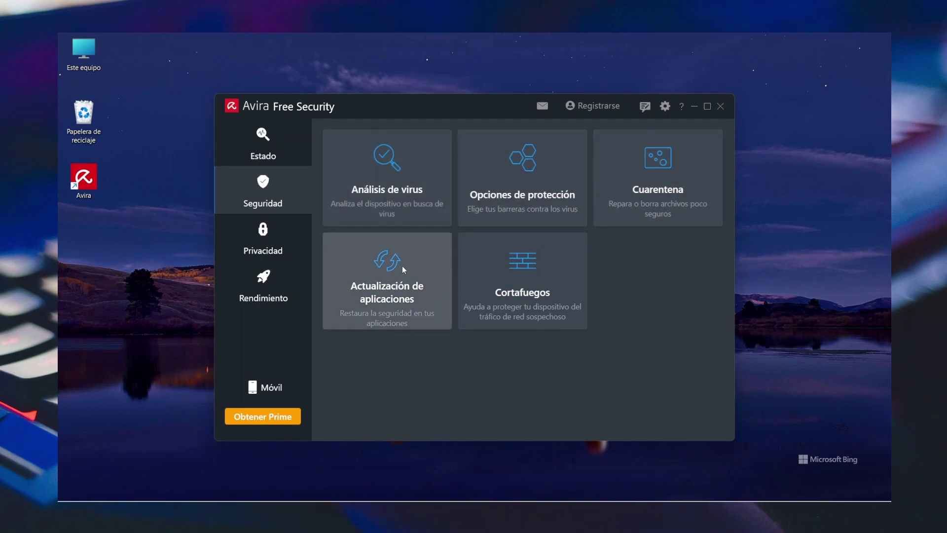
left_click(420, 288)
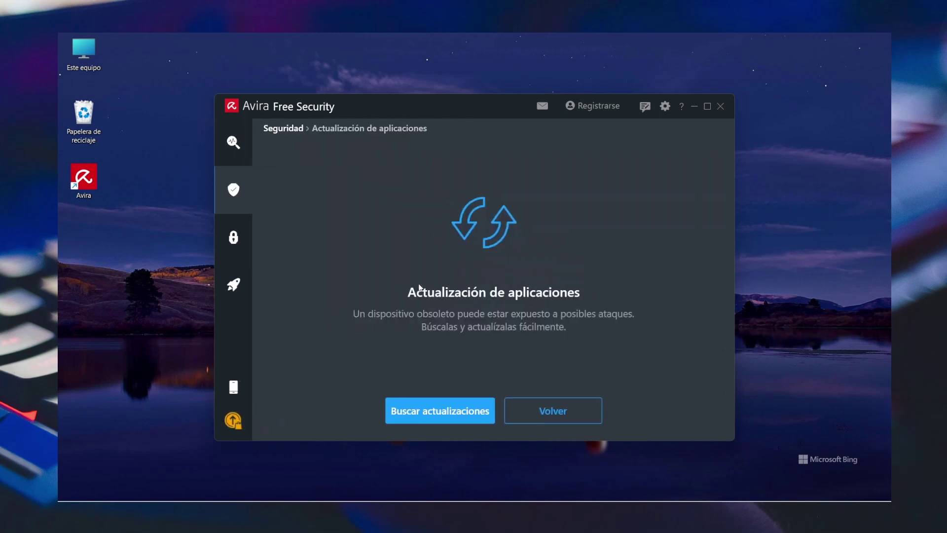
left_click(233, 192)
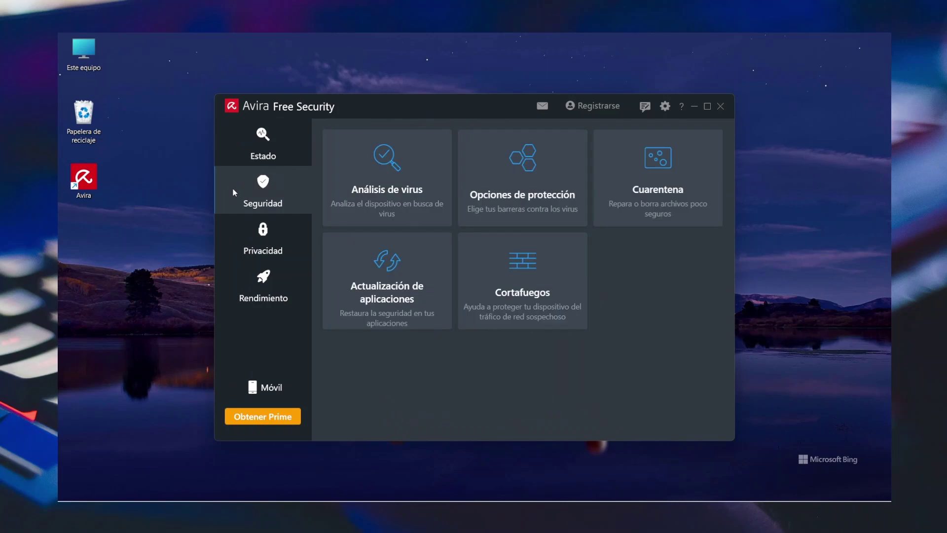
left_click(260, 257)
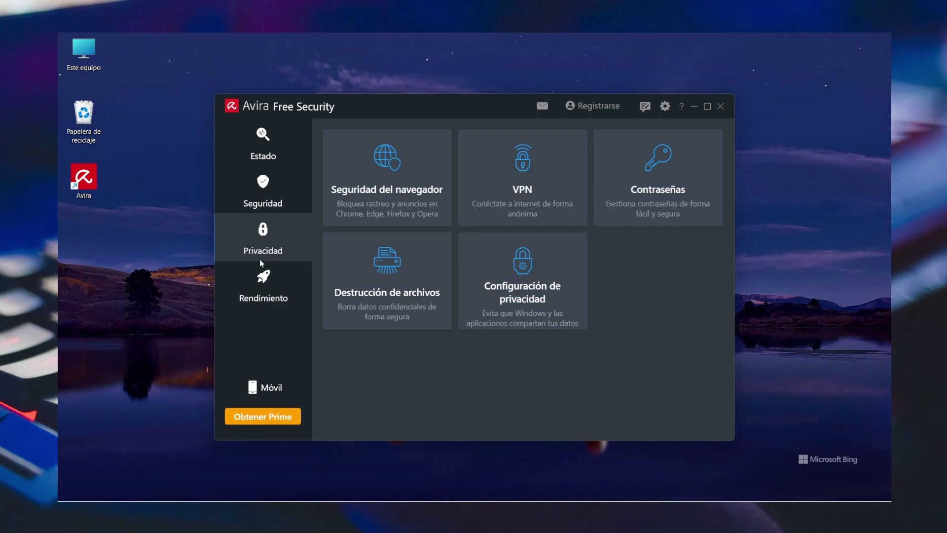
left_click(263, 297)
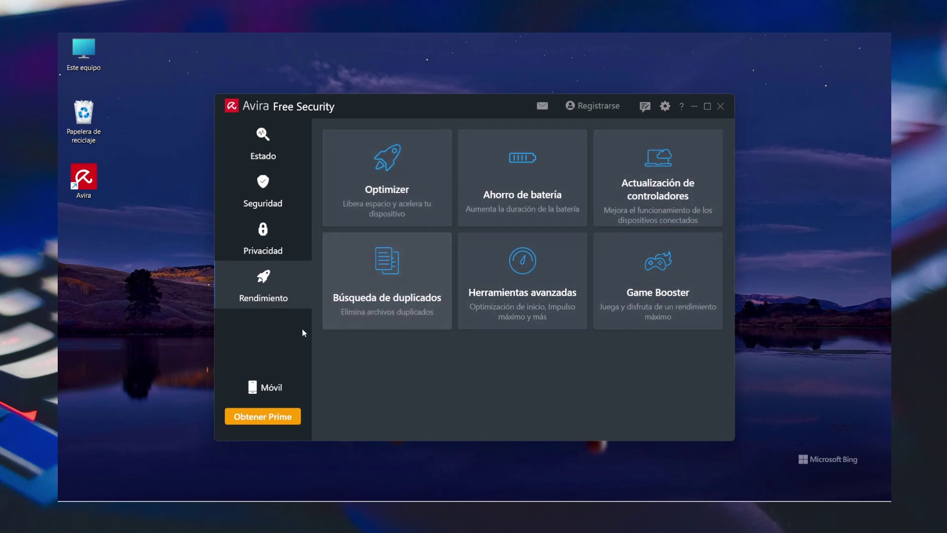
left_click(265, 238)
left_click(269, 169)
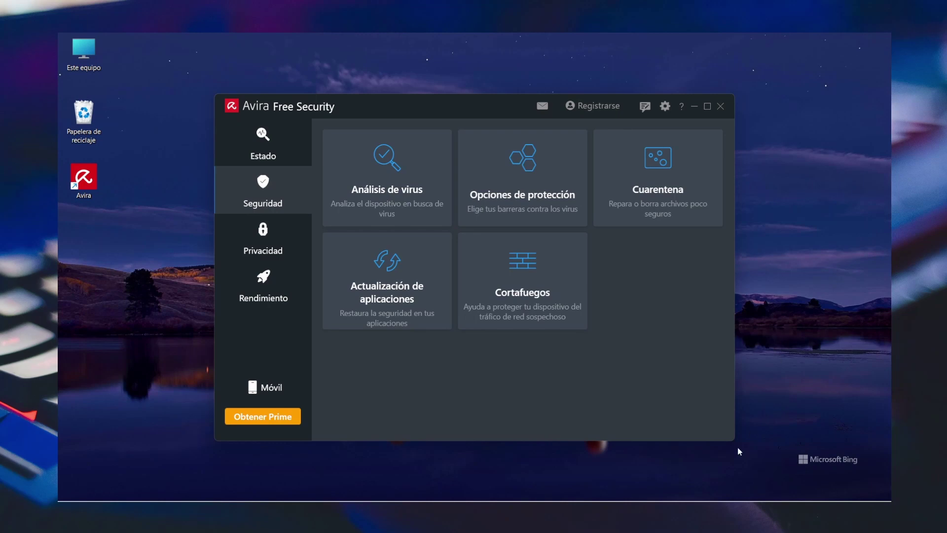
Open Windows Security's virus and threat protection, turn on Examen periódico for Microsoft Defender Antivirus, and close the window.
mouse_move(730, 498)
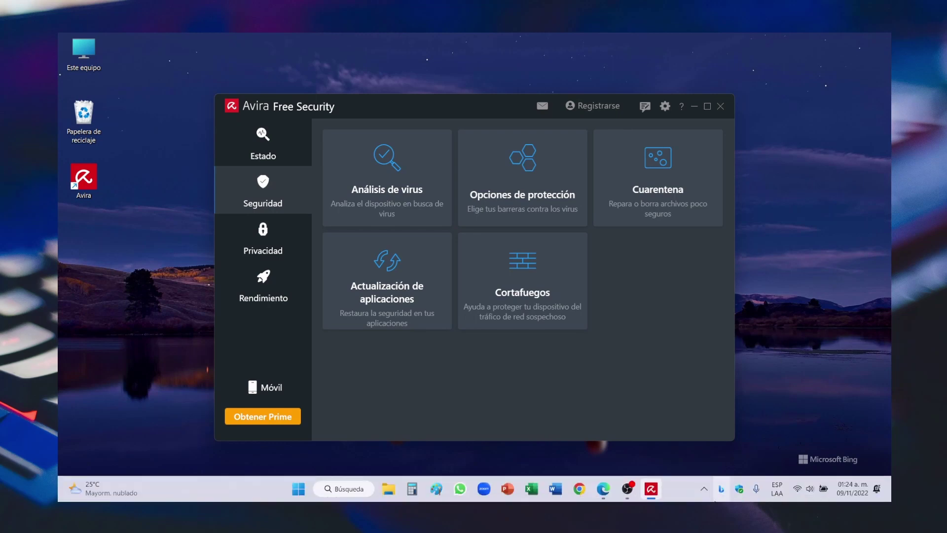
left_click(739, 490)
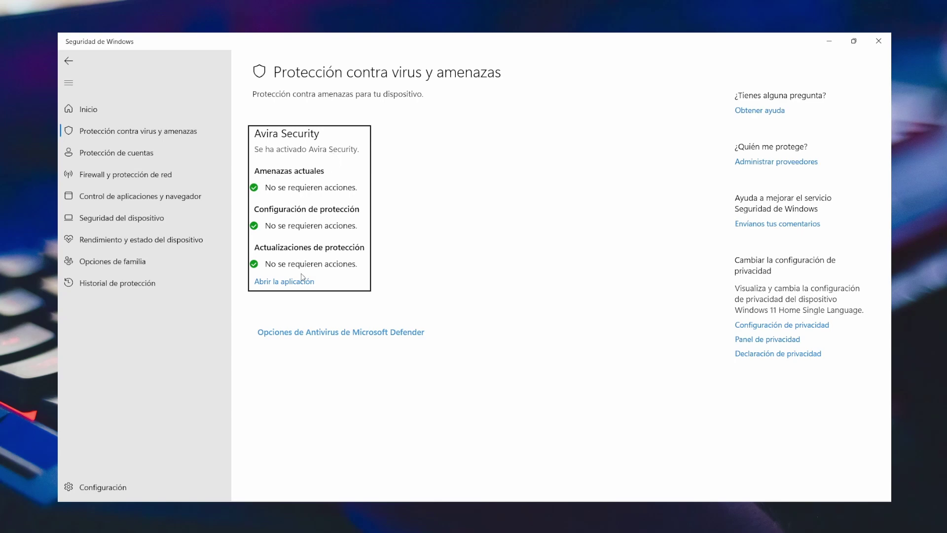
left_click(314, 334)
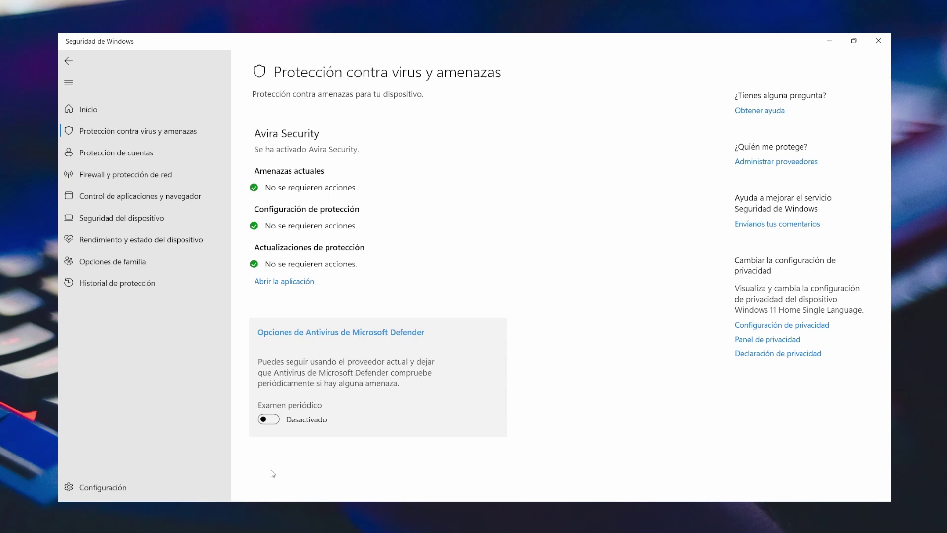
left_click(274, 420)
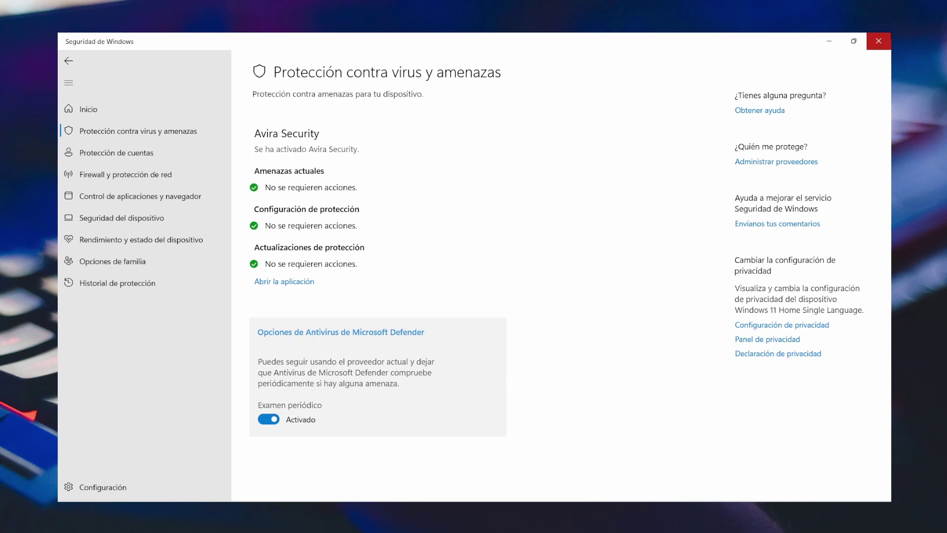
left_click(878, 41)
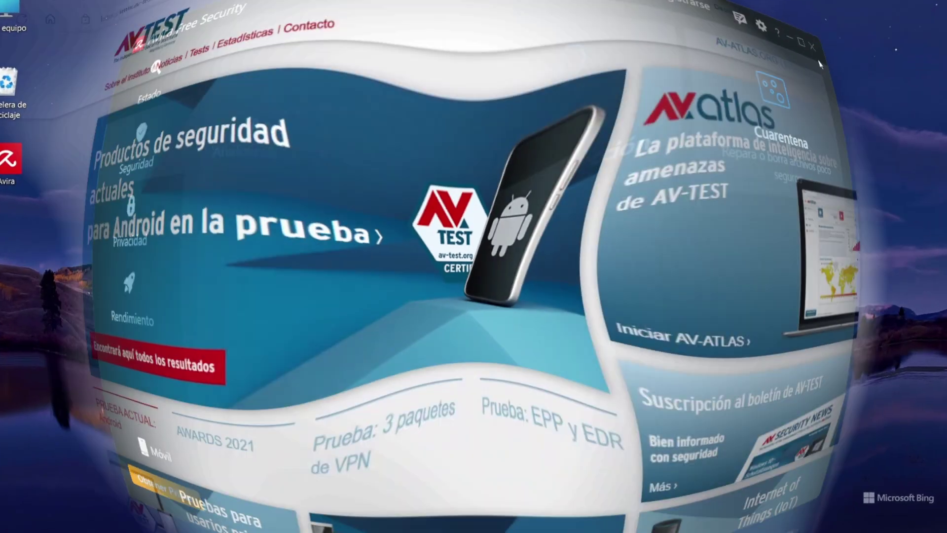